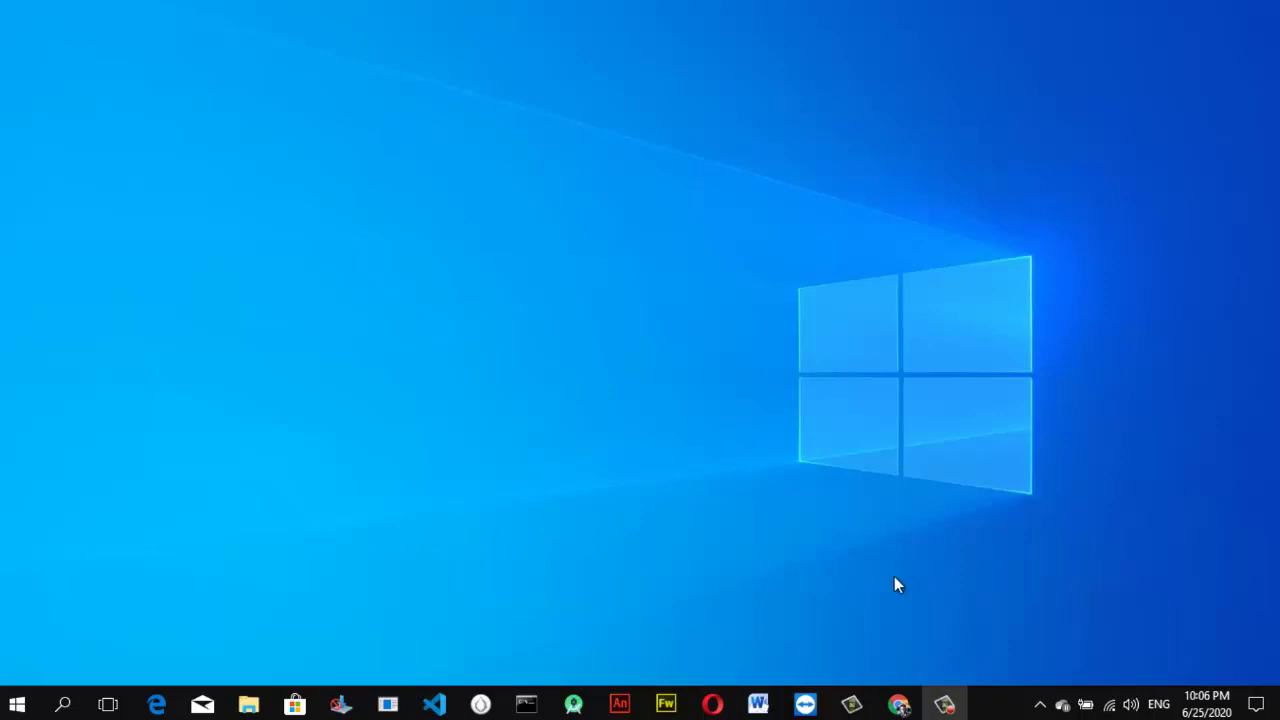
- Open Google Chrome and load the facebook.com website
{"action": "left_click", "coordinate": [899, 704]}
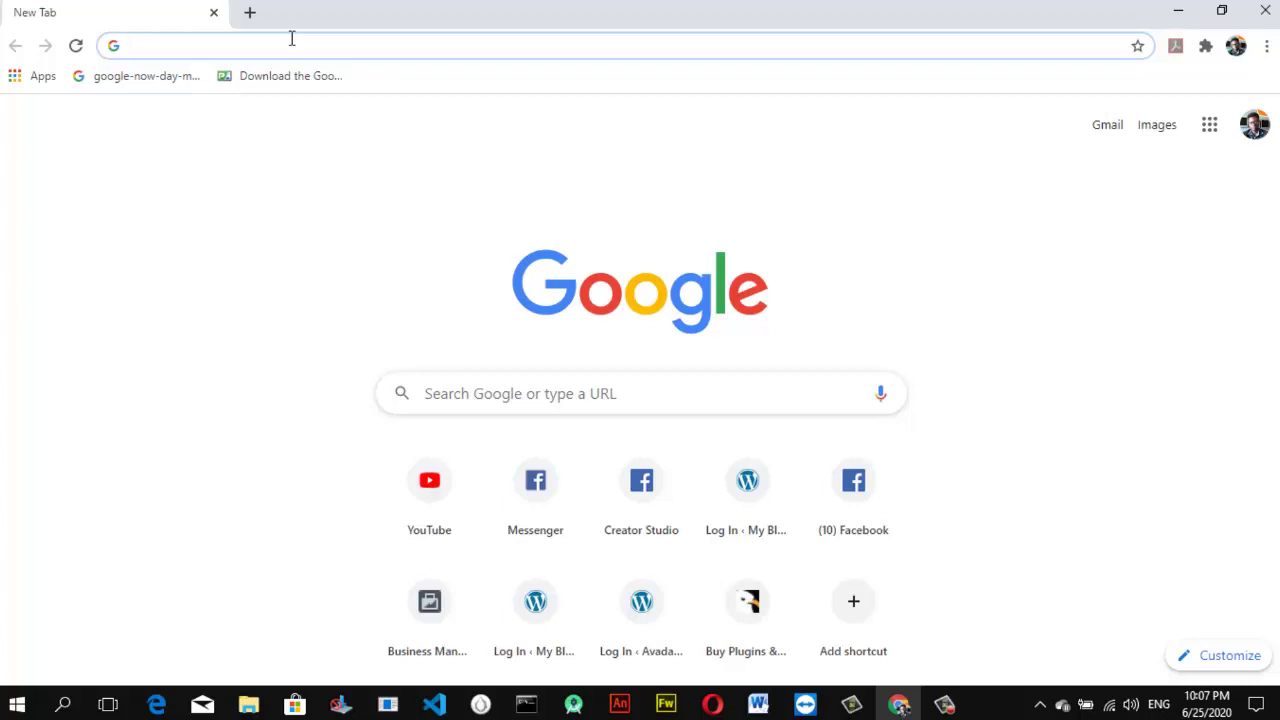
{"action": "type", "text": "faceb"}
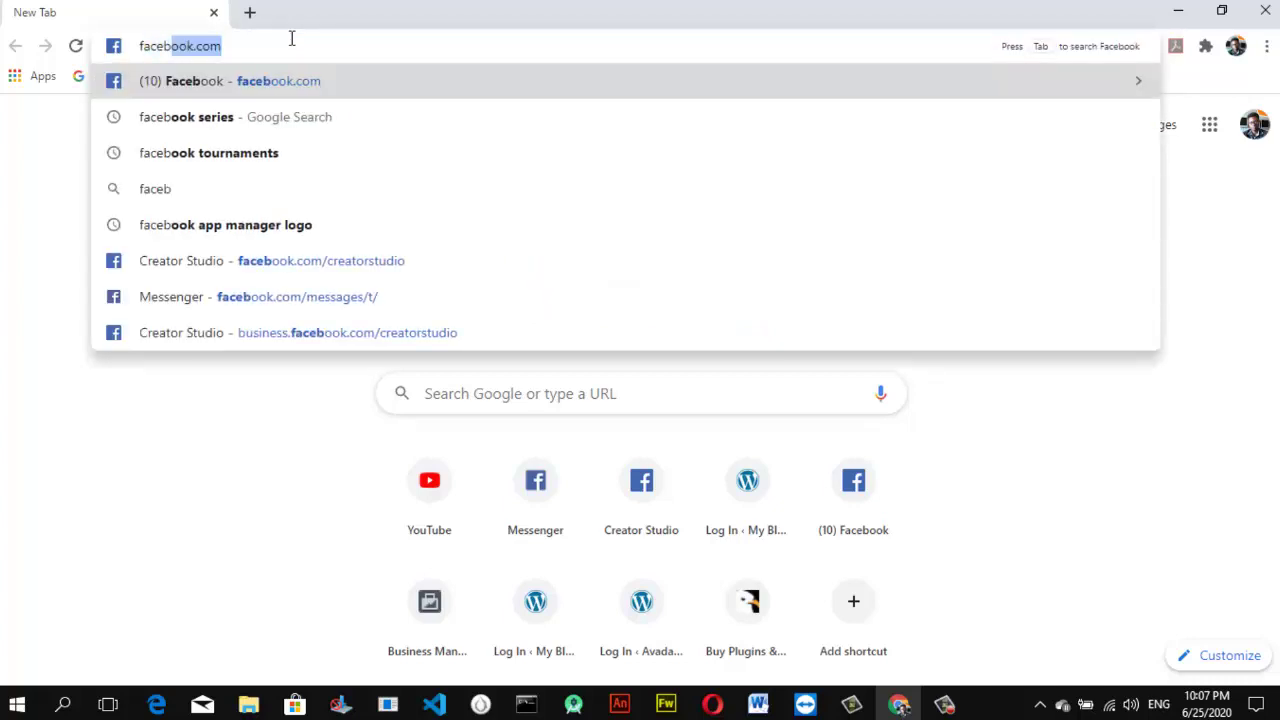
{"action": "type", "text": "ook.com"}
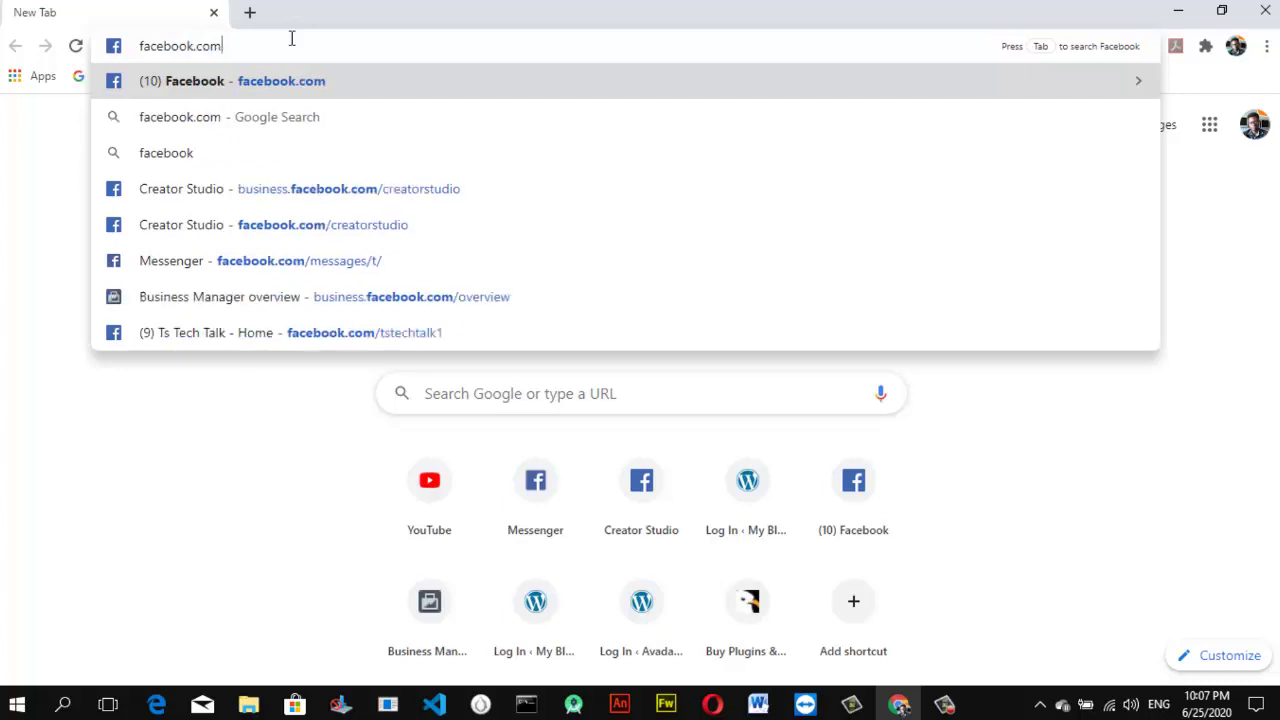
{"action": "key", "text": "Return"}
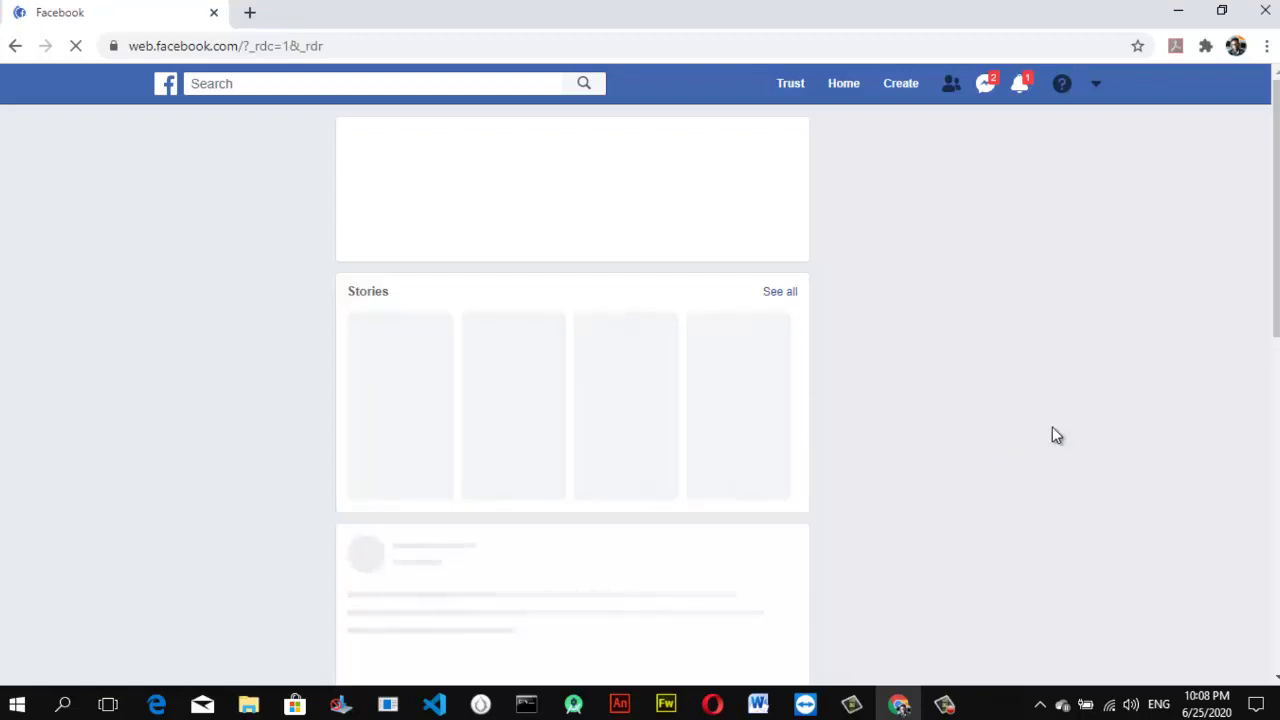
{"action": "mouse_move", "coordinate": [966, 708]}
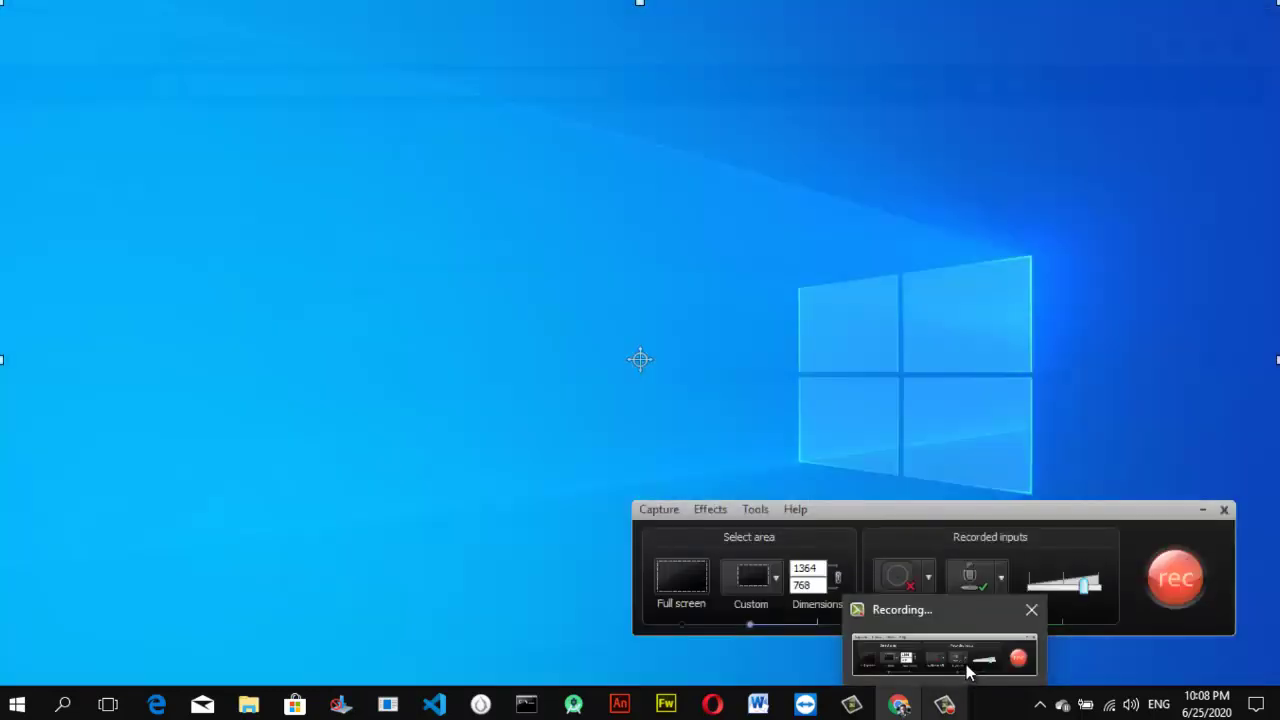
{"action": "left_click", "coordinate": [1004, 656]}
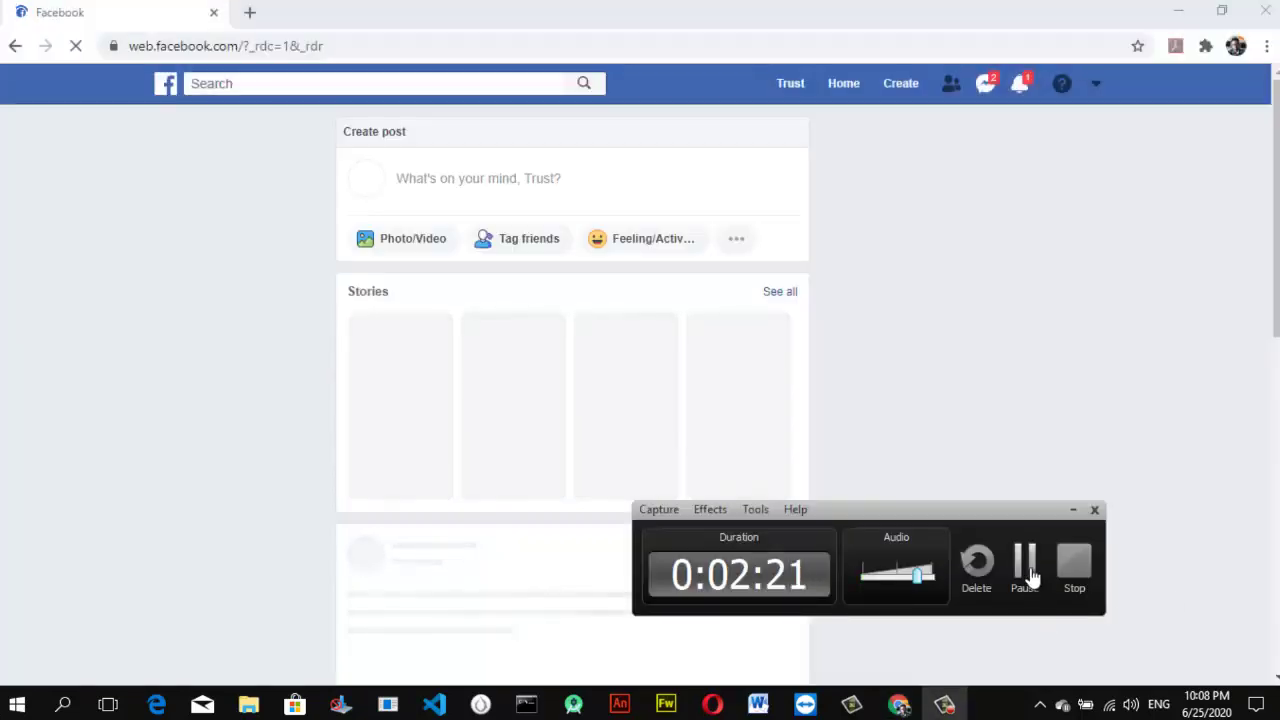
{"action": "left_click", "coordinate": [1024, 572]}
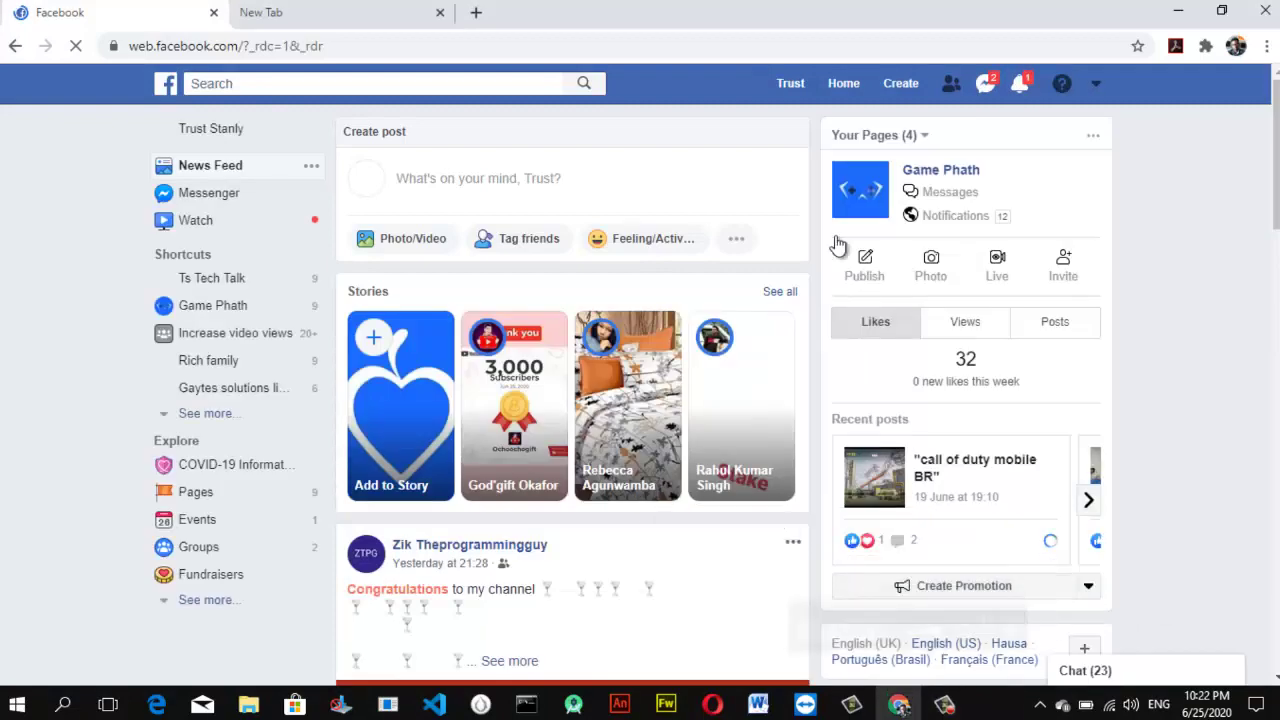
- Open the Ts Tech Talk page from the news feed shortcuts
{"action": "left_click", "coordinate": [264, 289]}
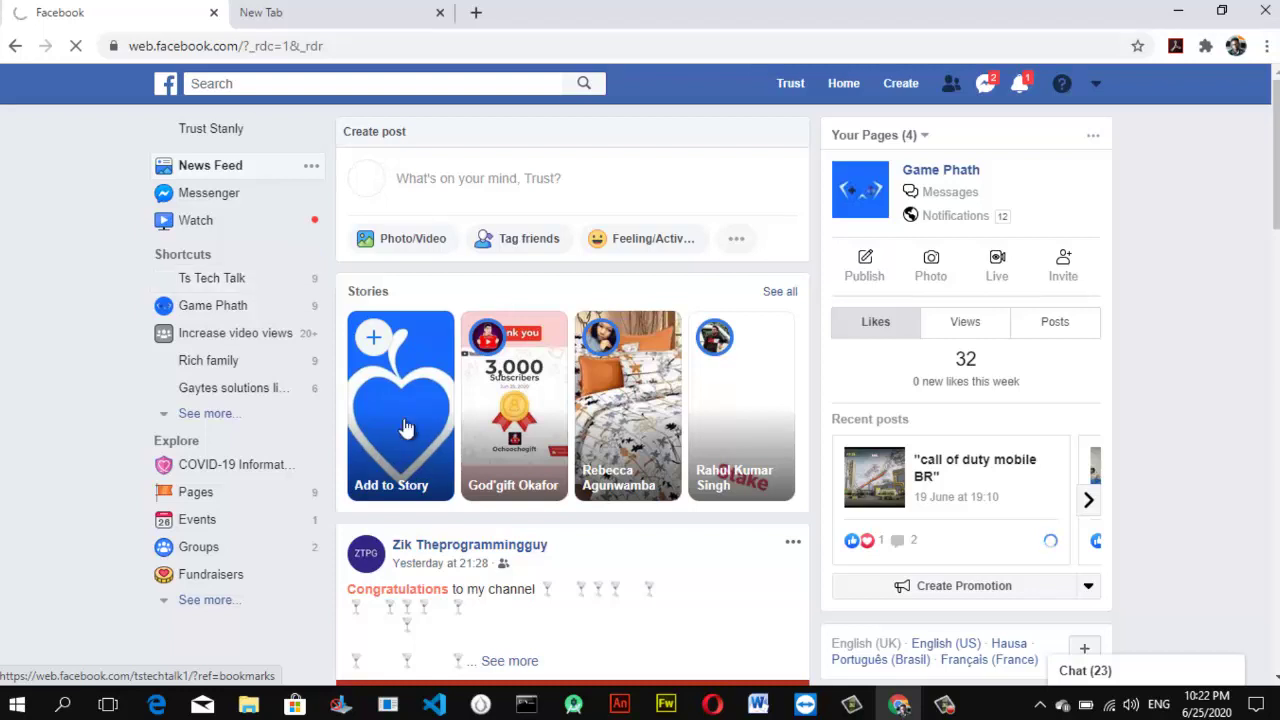
{"action": "mouse_move", "coordinate": [944, 705]}
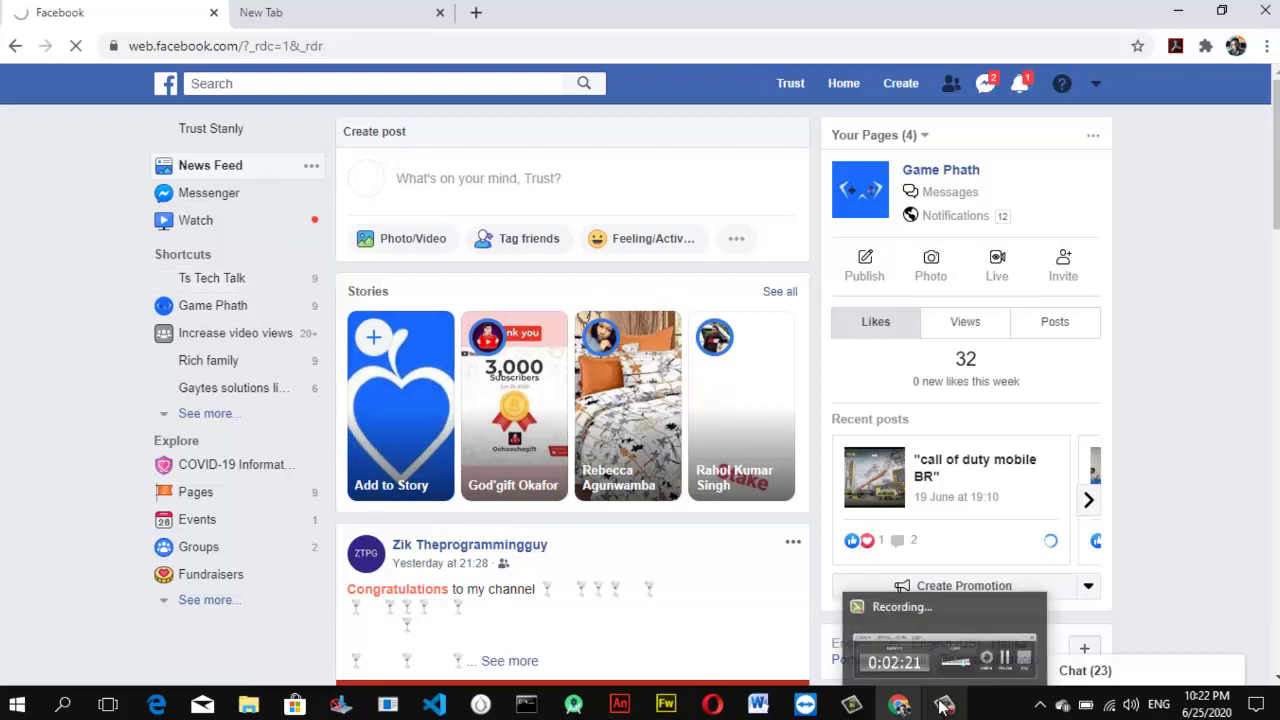
{"action": "left_click", "coordinate": [1000, 655]}
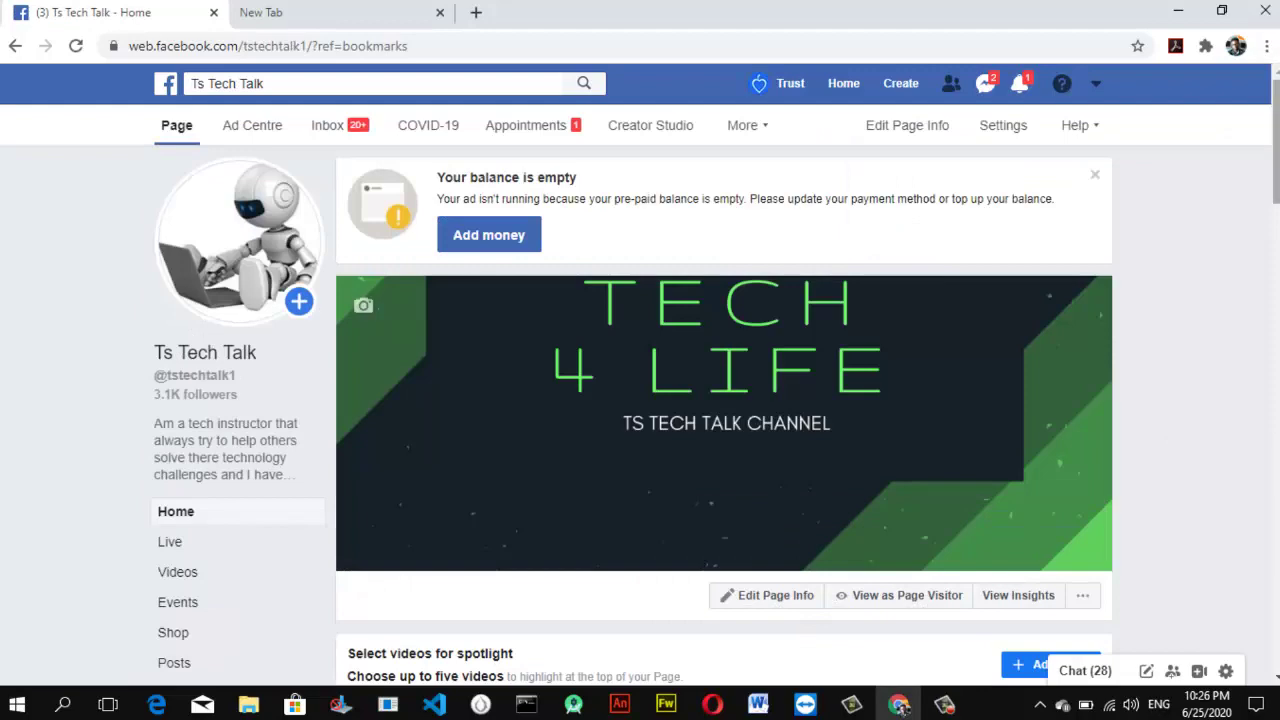
- Find the Playlists section on the Ts Tech Talk page and open its full listing
{"action": "scroll", "coordinate": [724, 363], "scroll_direction": "down", "scroll_amount": 1}
{"action": "scroll", "coordinate": [724, 417], "scroll_direction": "down", "scroll_amount": 3}
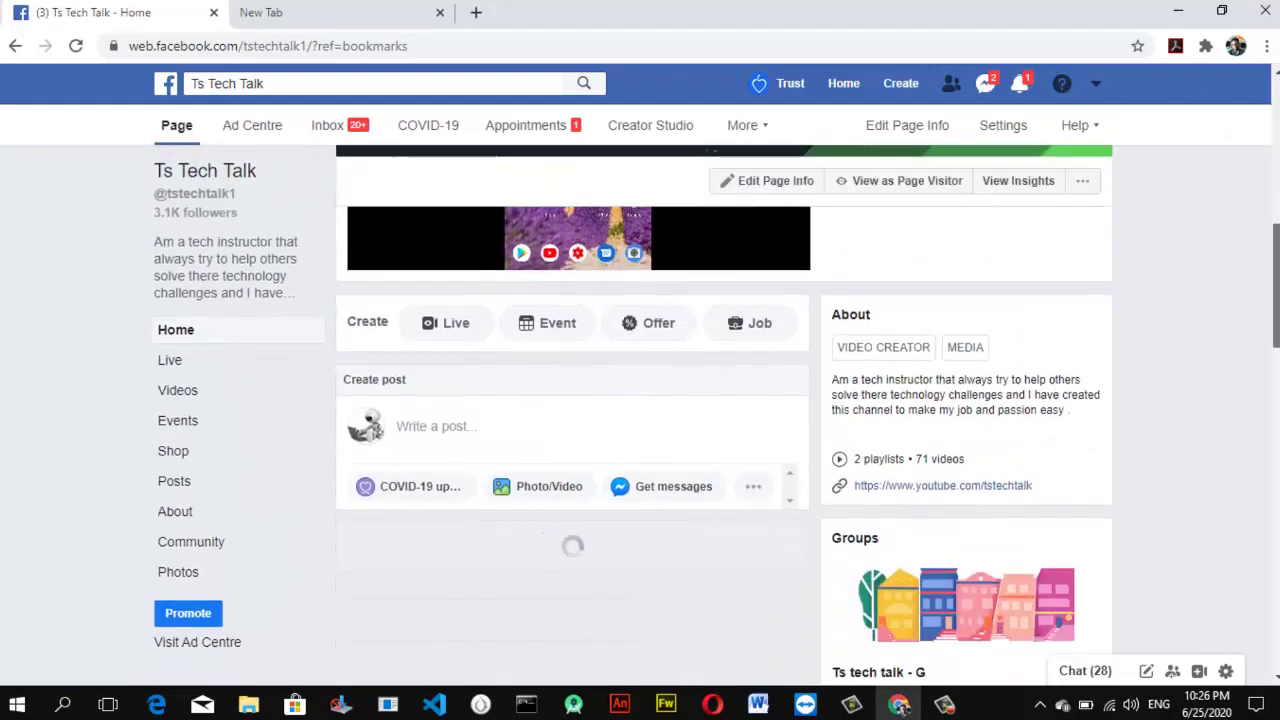
{"action": "scroll", "coordinate": [655, 385], "scroll_direction": "down", "scroll_amount": 1}
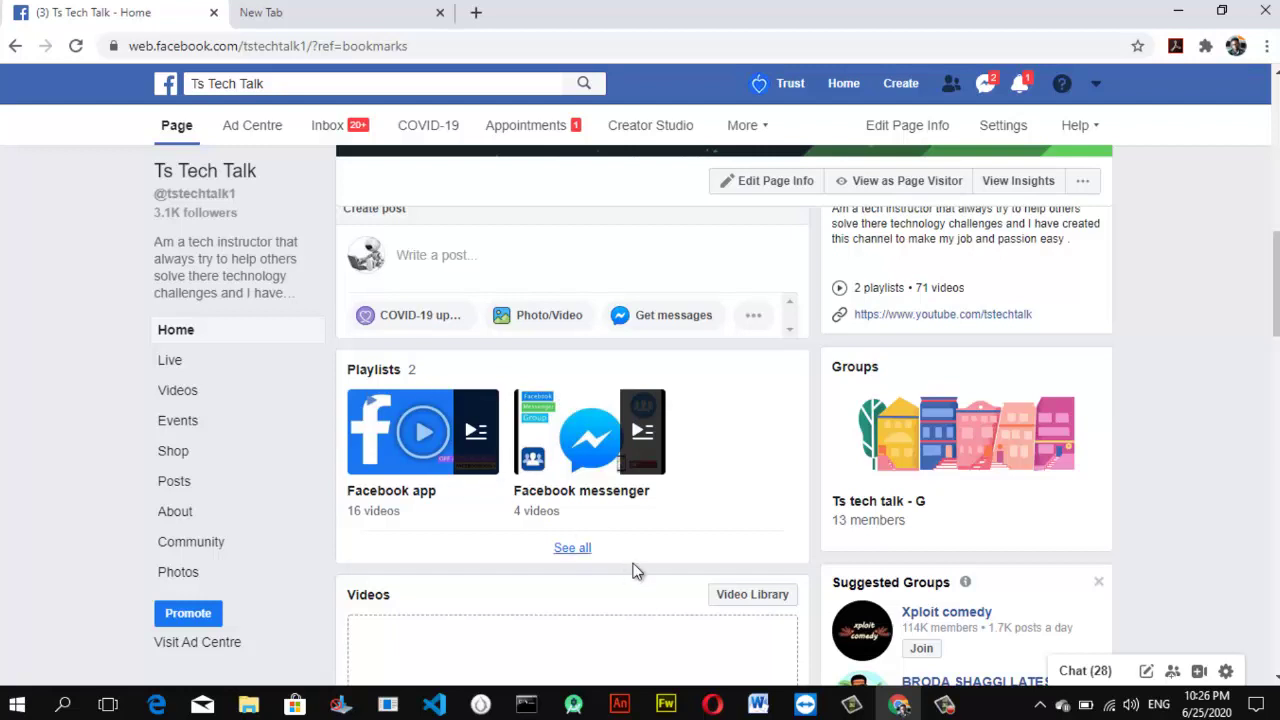
{"action": "left_click", "coordinate": [572, 549]}
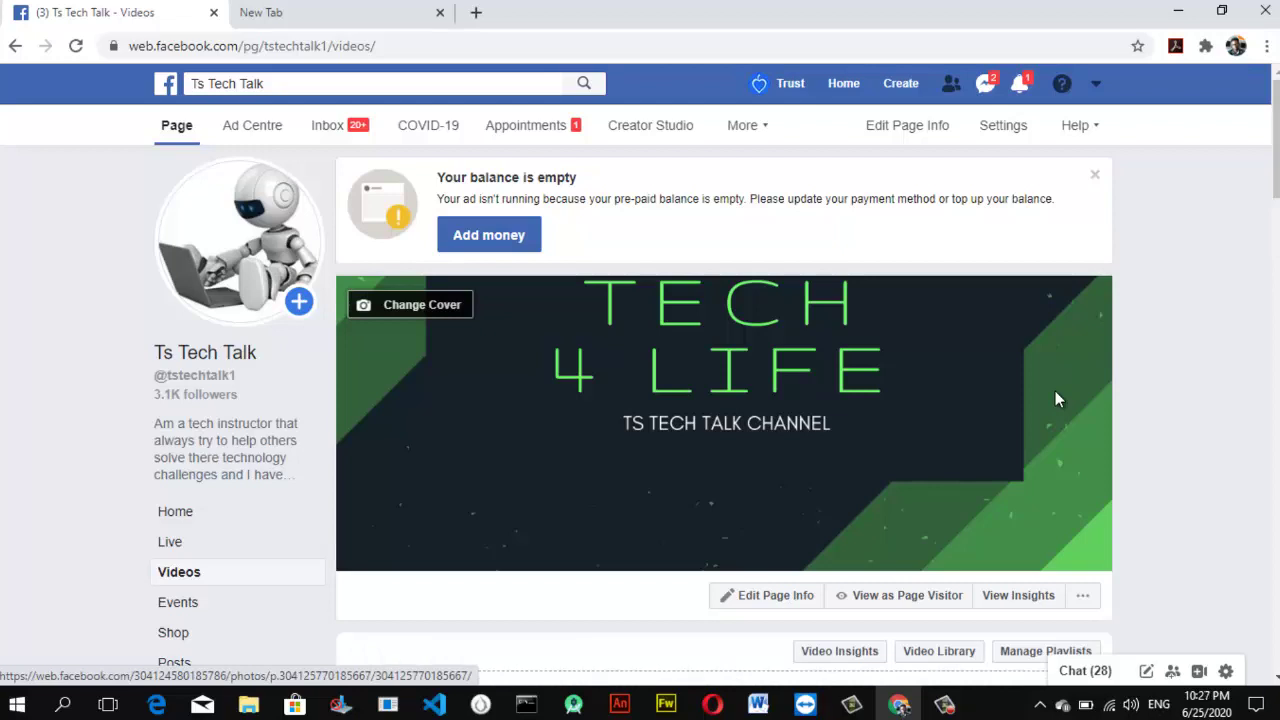
- Look through the page's latest videos, the Facebook app and Facebook messenger playlists, and the All Videos section
{"action": "scroll", "coordinate": [1055, 398], "scroll_direction": "down", "scroll_amount": 2}
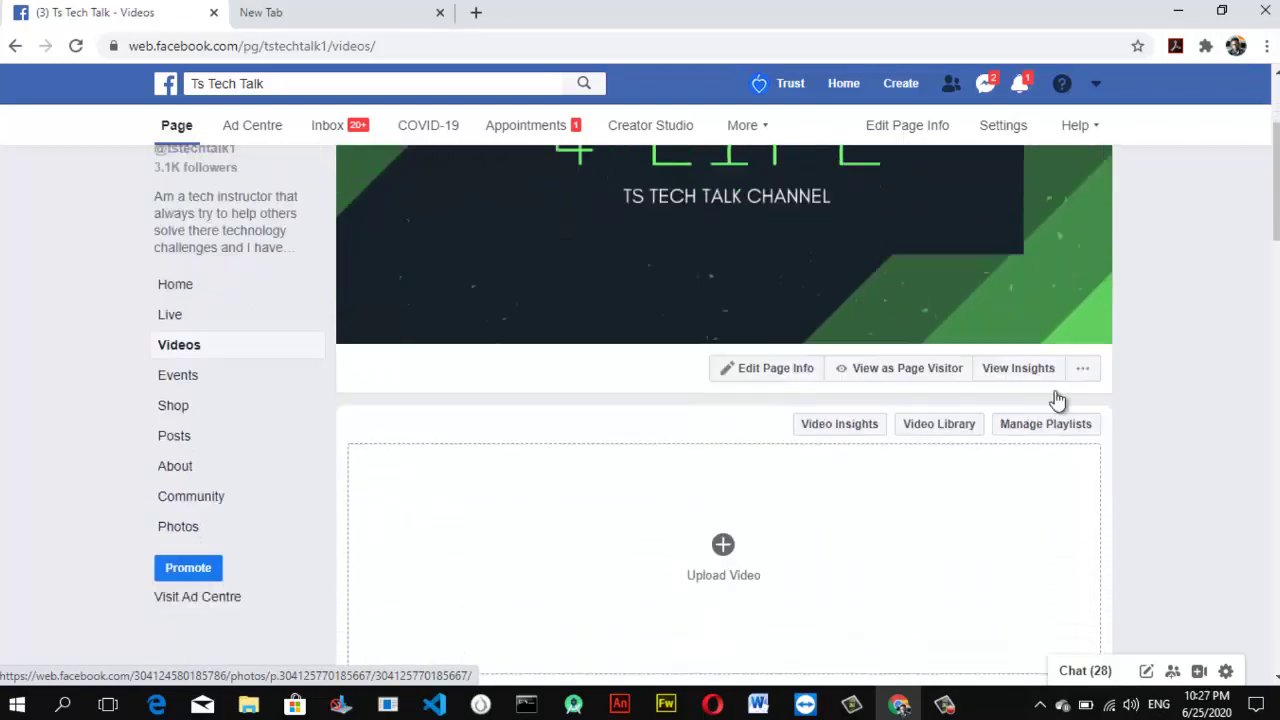
{"action": "scroll", "coordinate": [1057, 399], "scroll_direction": "down", "scroll_amount": 2}
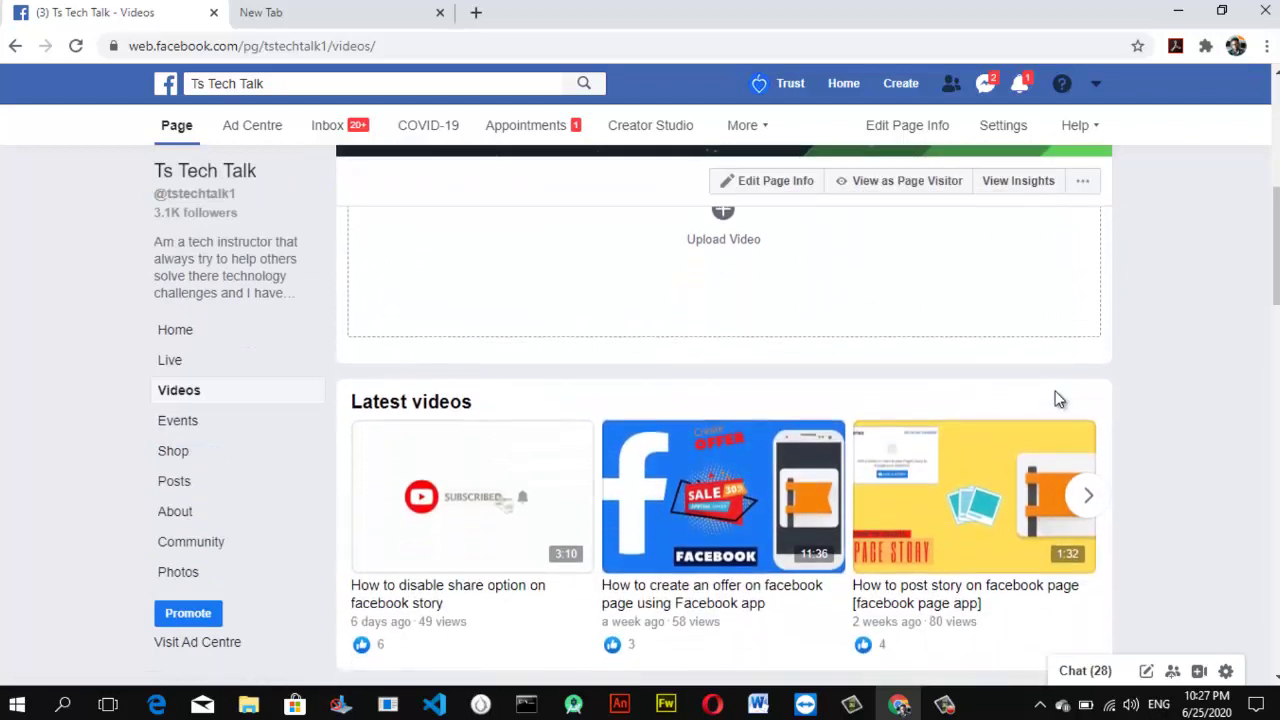
{"action": "scroll", "coordinate": [1058, 398], "scroll_direction": "down", "scroll_amount": 2}
{"action": "scroll", "coordinate": [1057, 399], "scroll_direction": "down", "scroll_amount": 4}
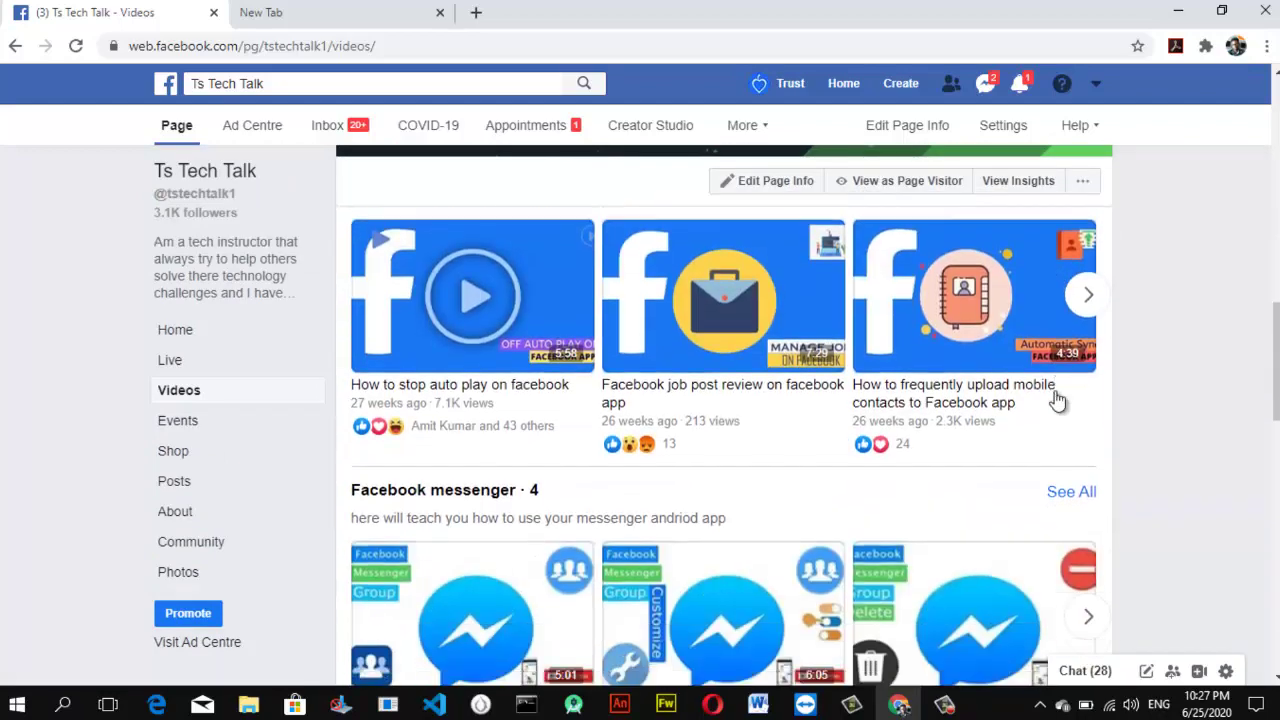
{"action": "scroll", "coordinate": [1057, 400], "scroll_direction": "up", "scroll_amount": 1}
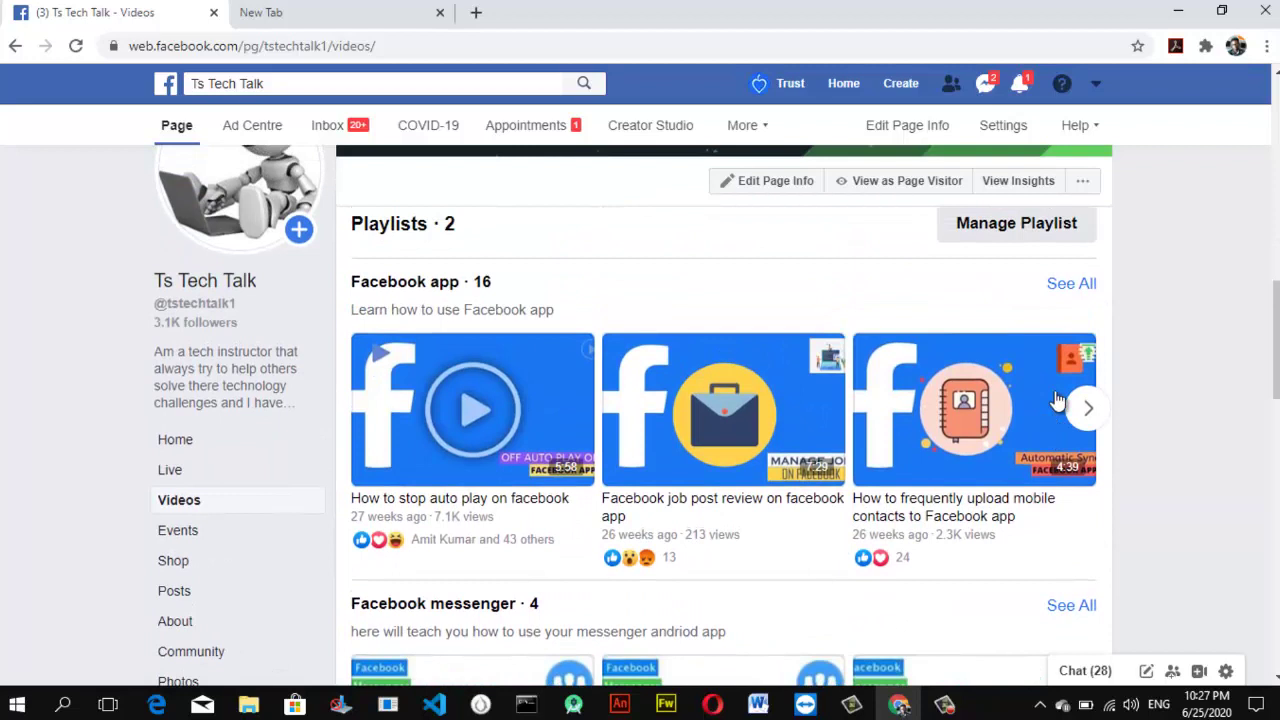
{"action": "scroll", "coordinate": [1057, 399], "scroll_direction": "down", "scroll_amount": 1}
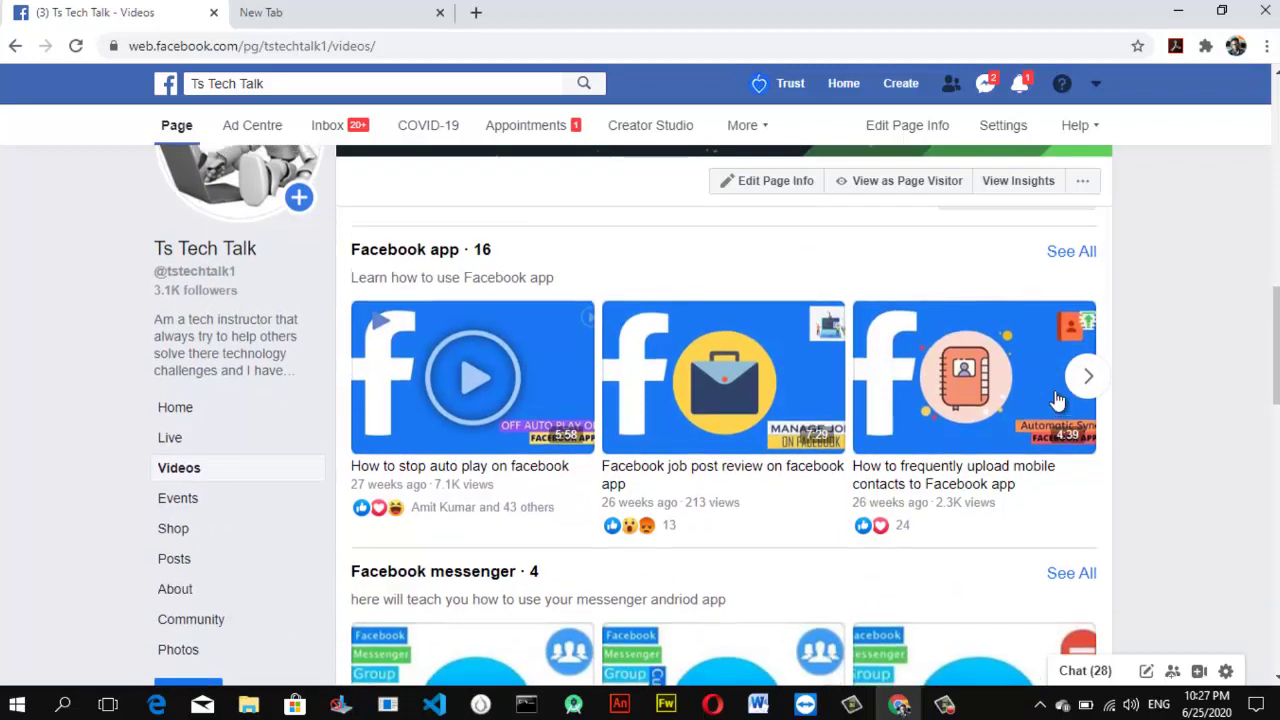
{"action": "scroll", "coordinate": [1057, 399], "scroll_direction": "up", "scroll_amount": 1}
{"action": "scroll", "coordinate": [1058, 398], "scroll_direction": "down", "scroll_amount": 1}
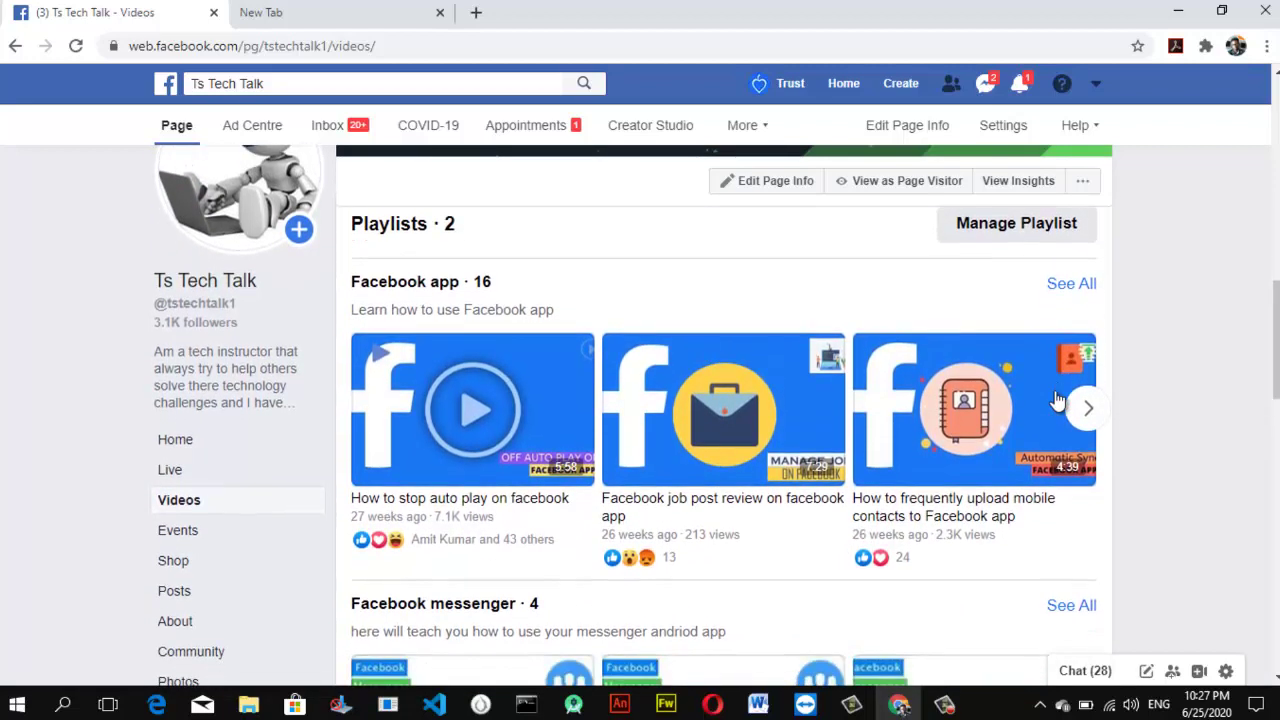
{"action": "scroll", "coordinate": [1057, 400], "scroll_direction": "down", "scroll_amount": 1}
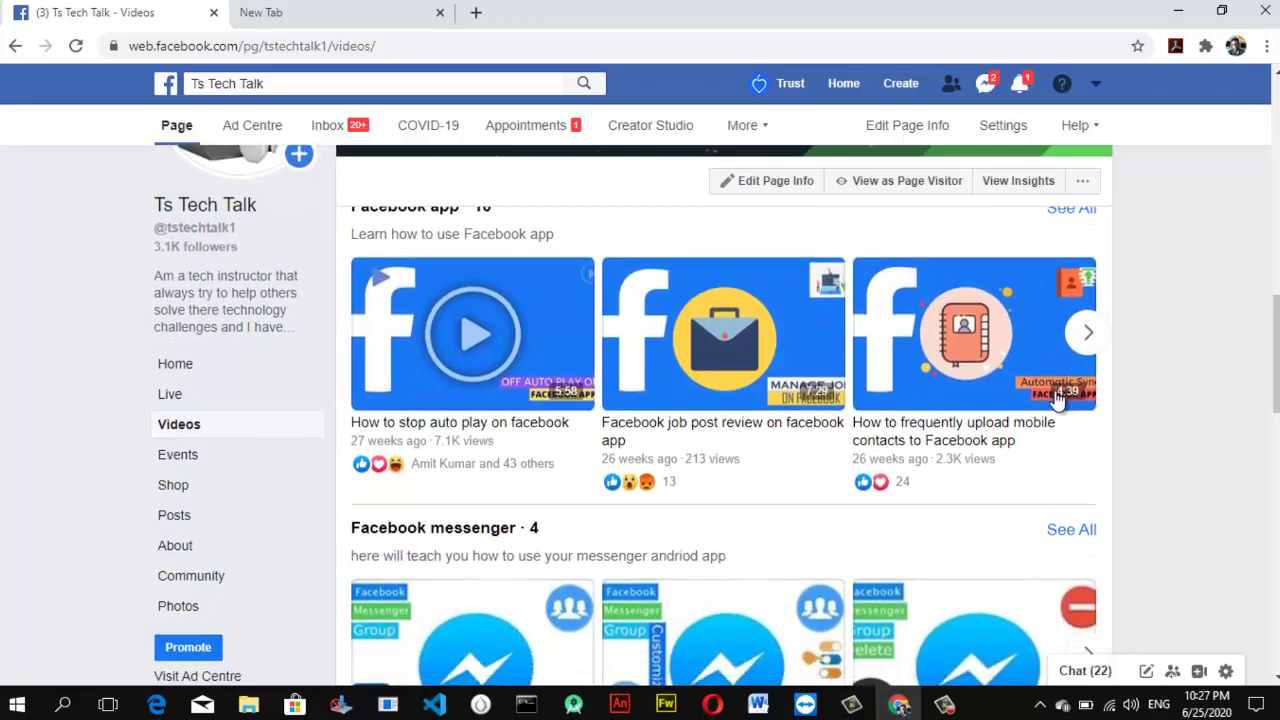
{"action": "scroll", "coordinate": [1057, 400], "scroll_direction": "up", "scroll_amount": 2}
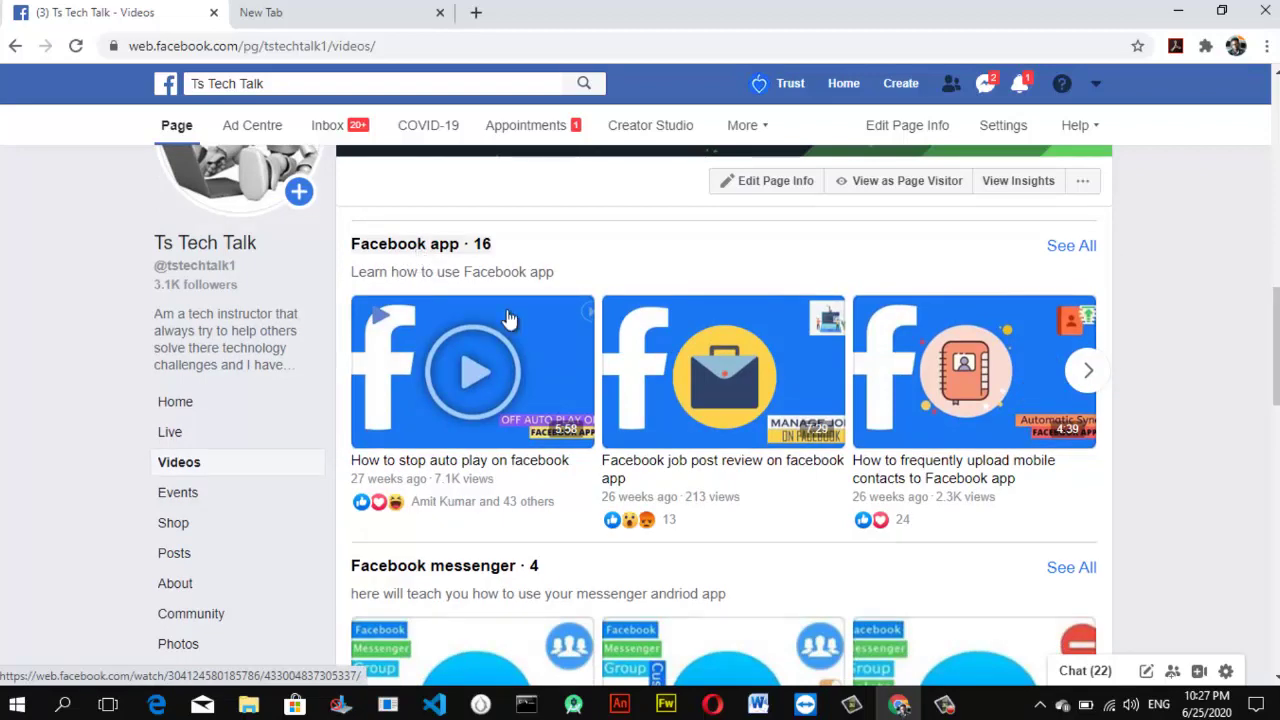
{"action": "scroll", "coordinate": [993, 427], "scroll_direction": "down", "scroll_amount": 3}
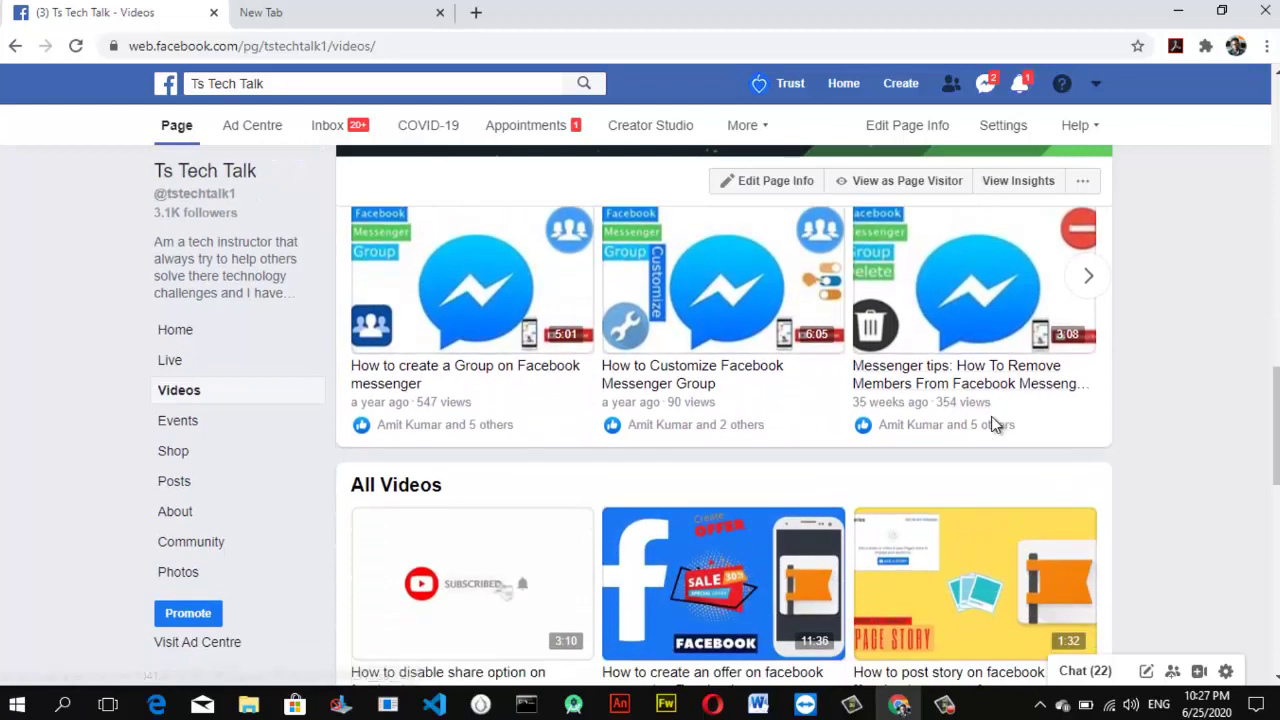
{"action": "scroll", "coordinate": [993, 427], "scroll_direction": "up", "scroll_amount": 3}
{"action": "scroll", "coordinate": [993, 424], "scroll_direction": "down", "scroll_amount": 4}
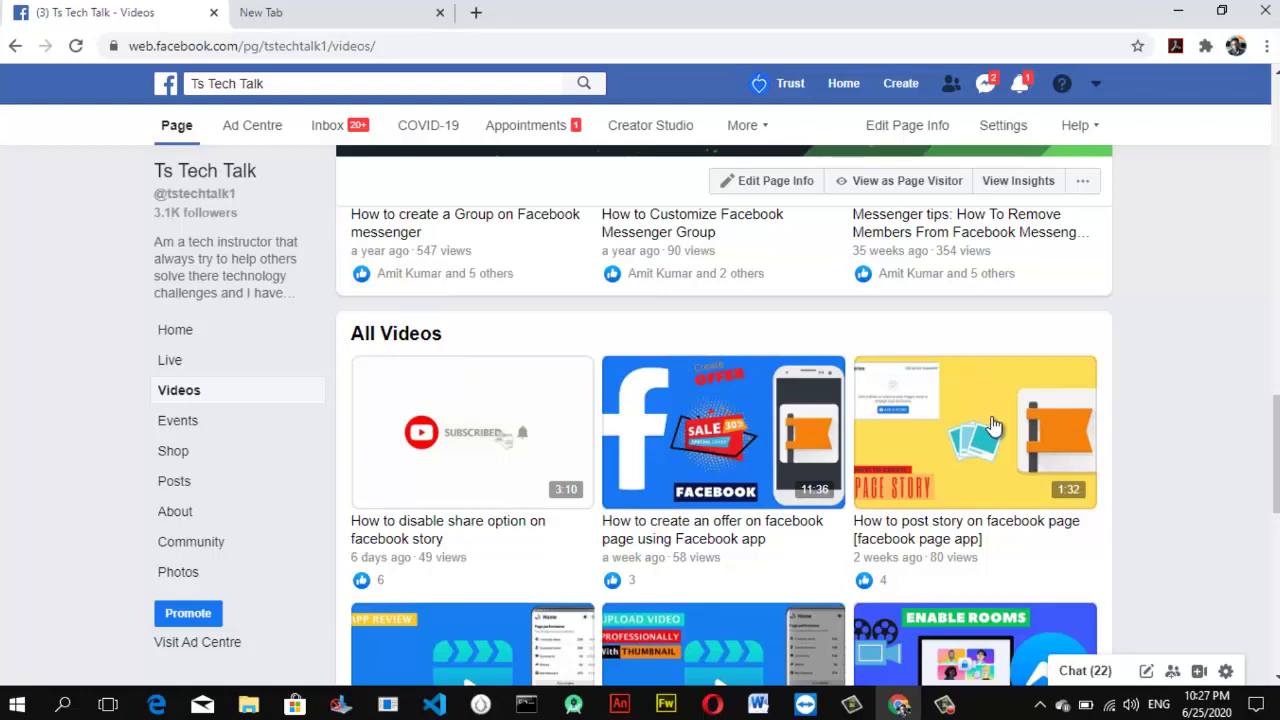
- Open the management view for the page's playlists in Creator Studio
{"action": "scroll", "coordinate": [991, 418], "scroll_direction": "up", "scroll_amount": 5}
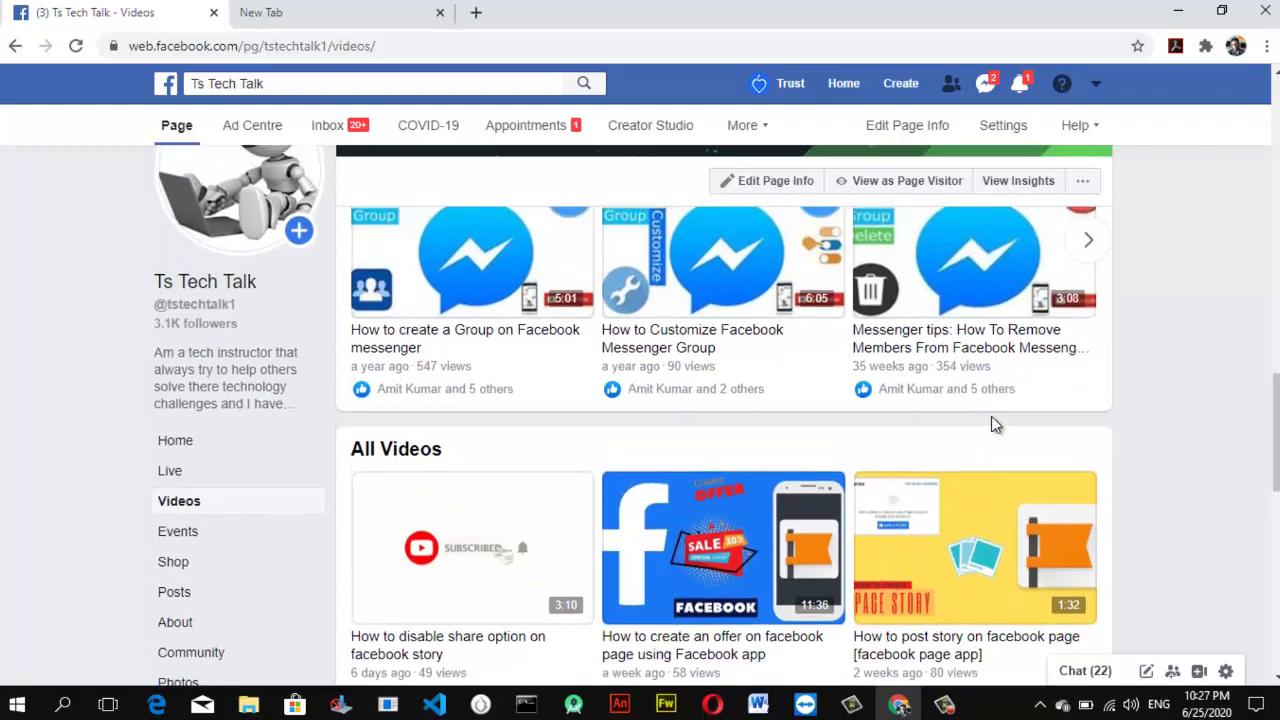
{"action": "scroll", "coordinate": [993, 424], "scroll_direction": "up", "scroll_amount": 2}
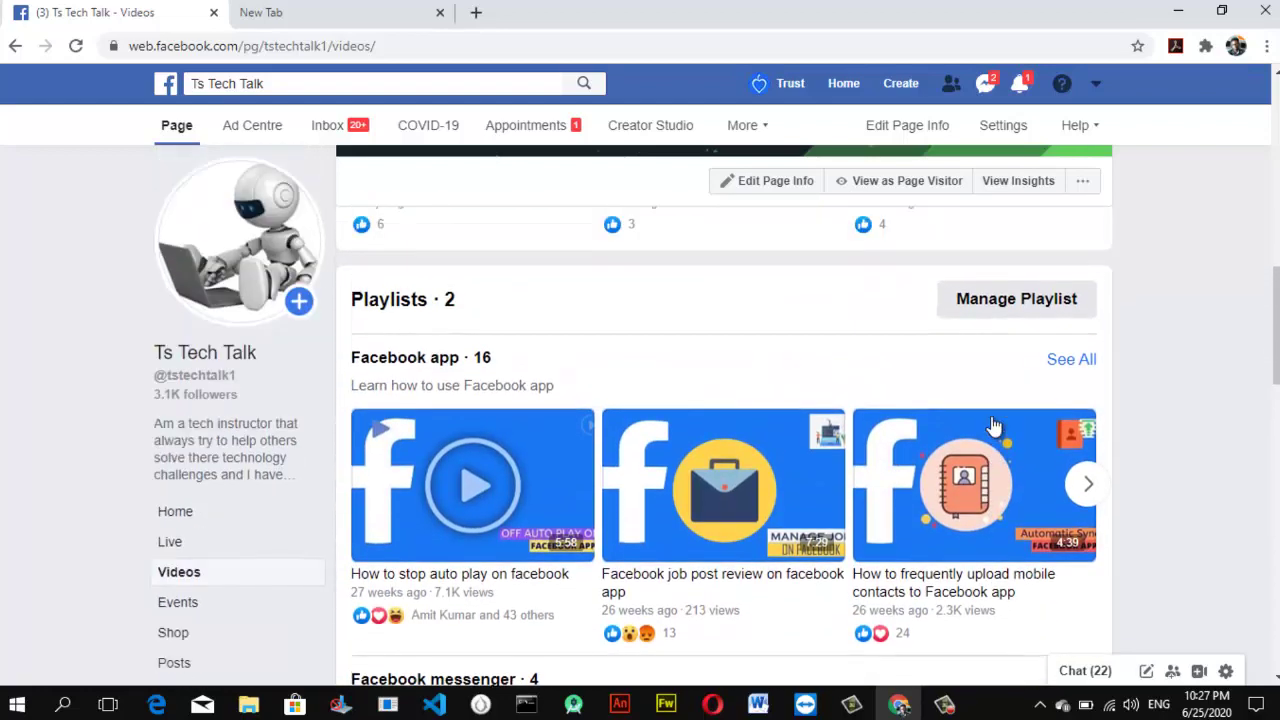
{"action": "left_click", "coordinate": [1030, 300]}
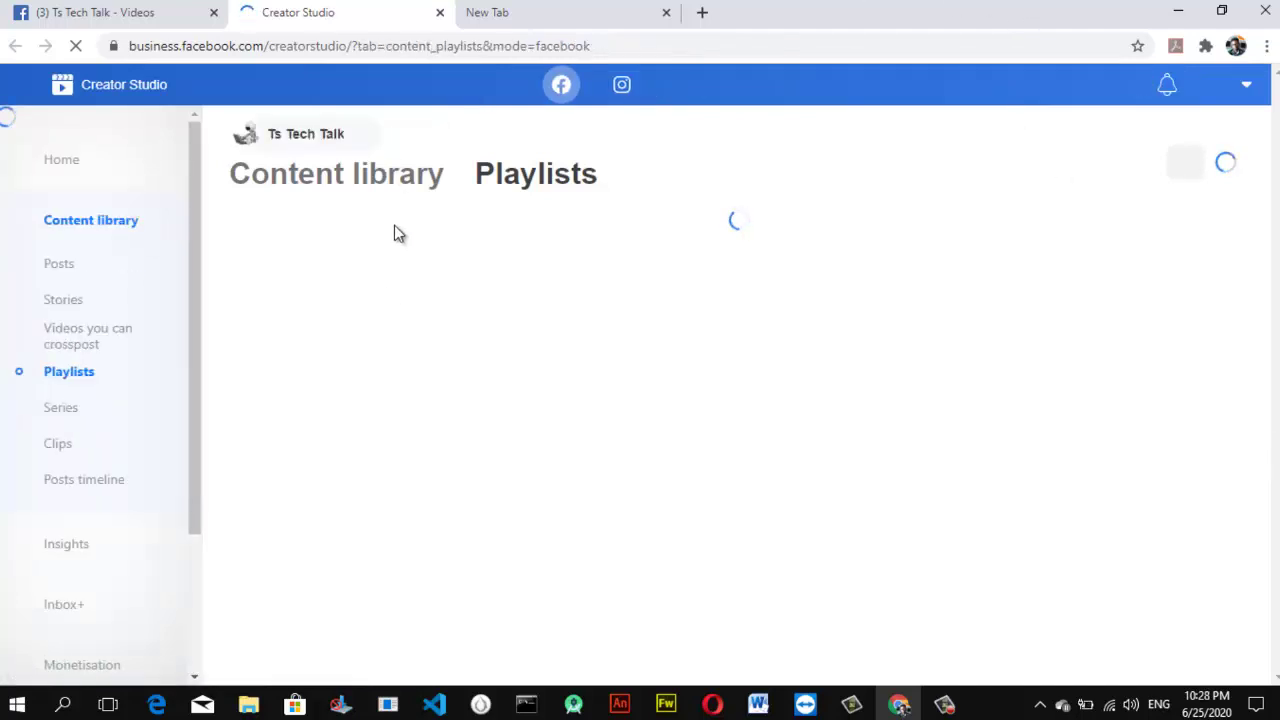
- Return to the Ts Tech Talk page's home and locate its Videos section
{"action": "left_click", "coordinate": [90, 12]}
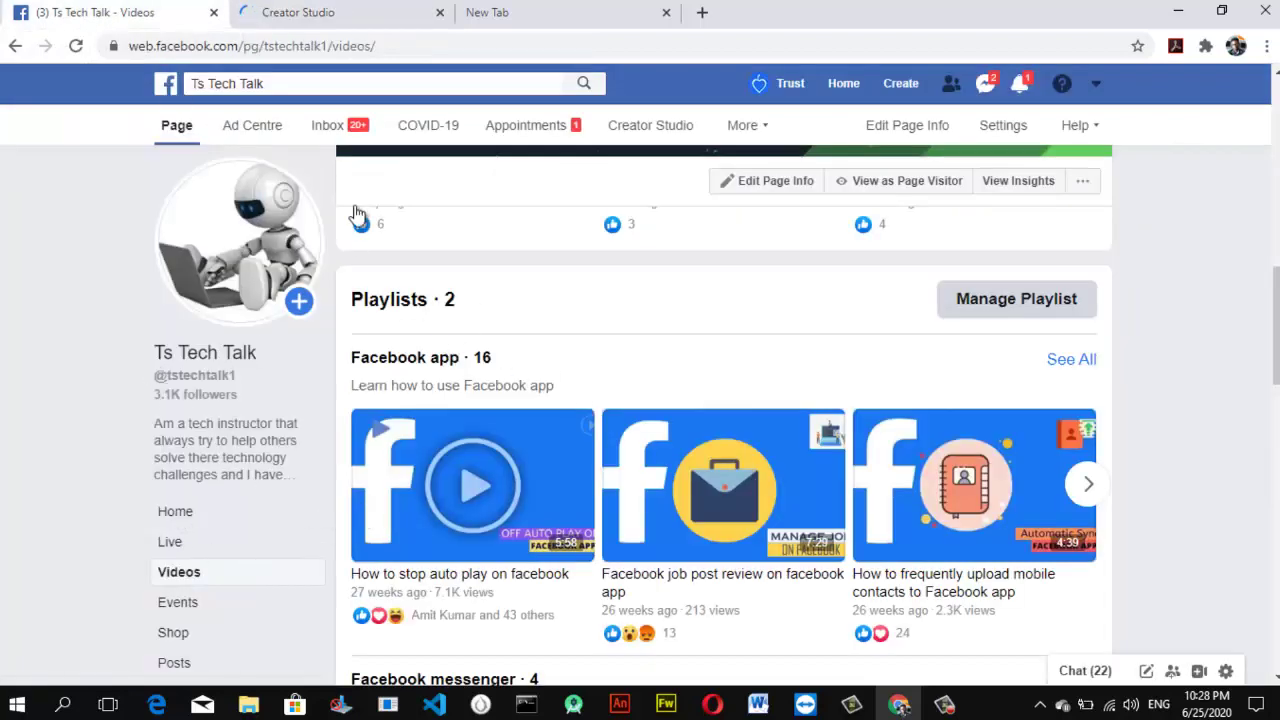
{"action": "left_click", "coordinate": [188, 132]}
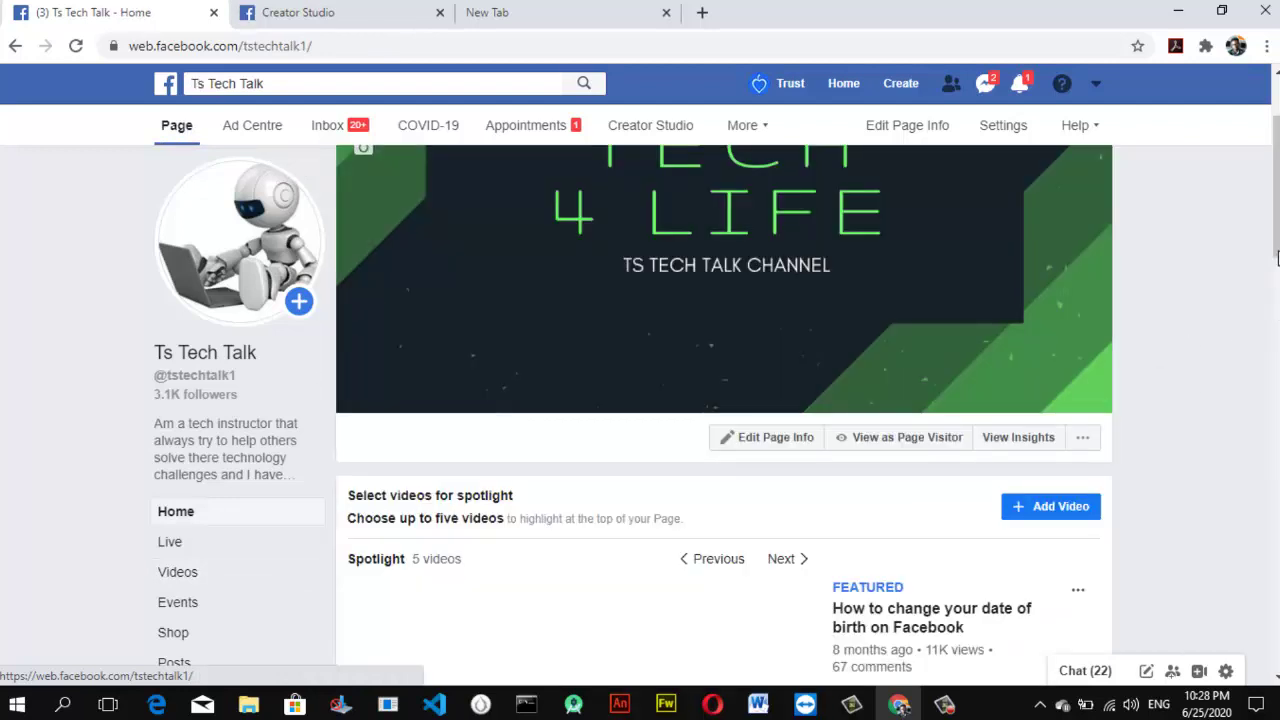
{"action": "scroll", "coordinate": [1277, 258], "scroll_direction": "down", "scroll_amount": 5}
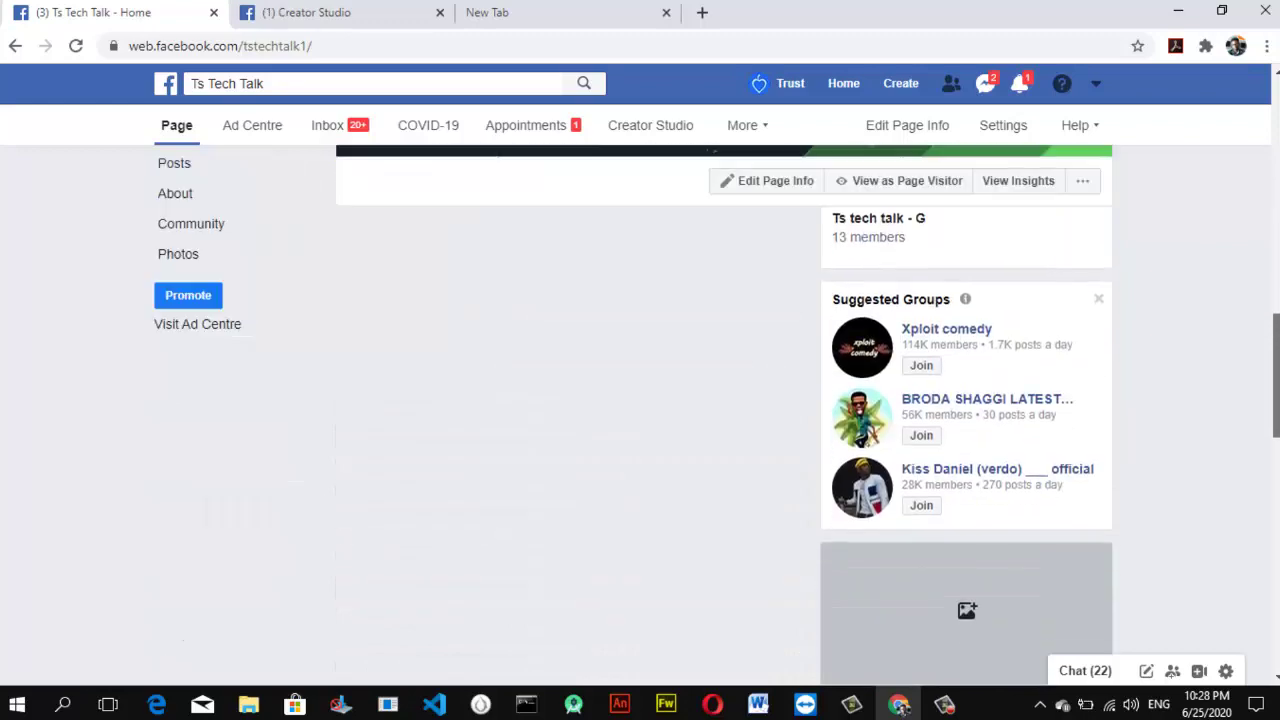
{"action": "scroll", "coordinate": [1275, 335], "scroll_direction": "up", "scroll_amount": 3}
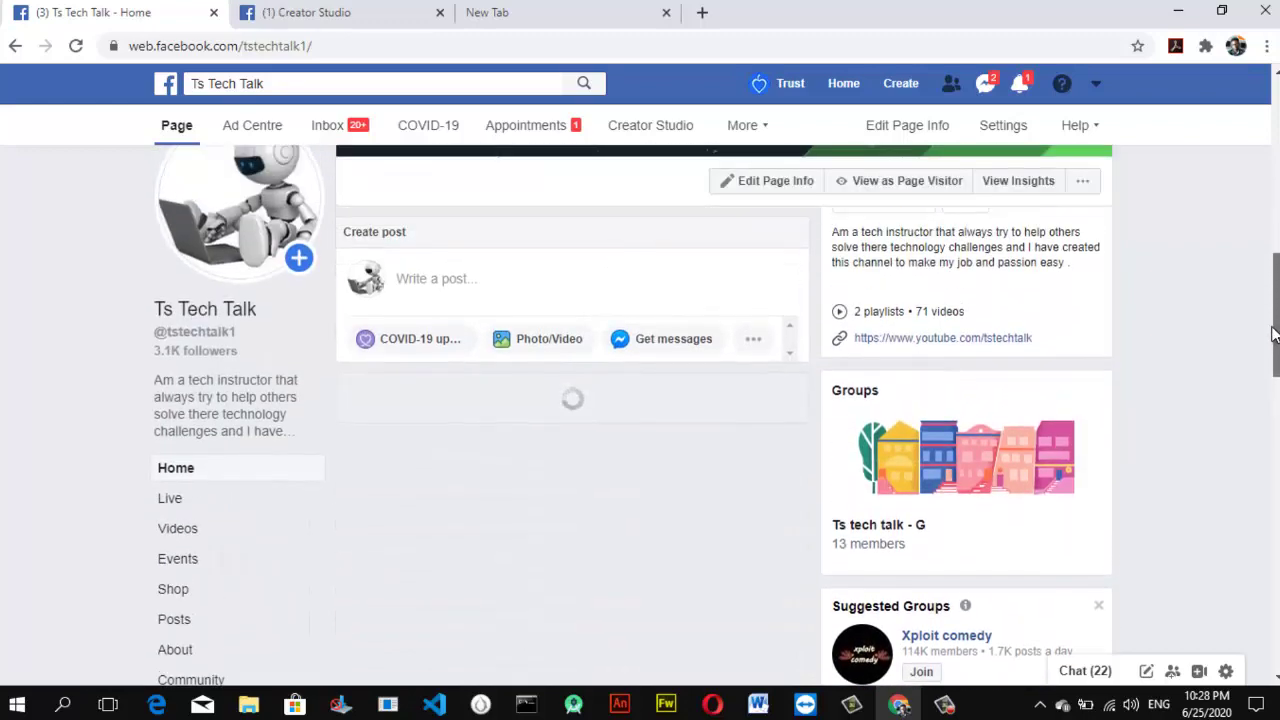
{"action": "left_click_drag", "start_coordinate": [1273, 335], "coordinate": [1277, 400]}
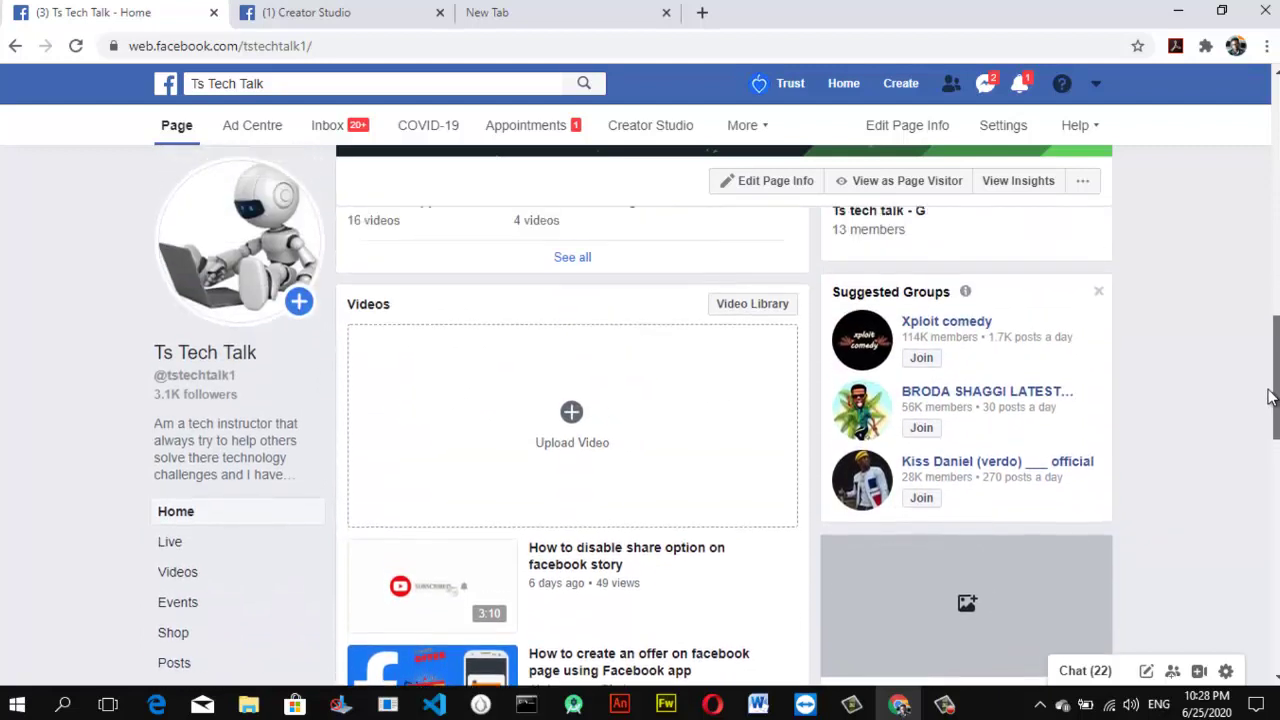
- View the page's video library in the publishing tools and go back to the page's home
{"action": "left_click", "coordinate": [731, 313]}
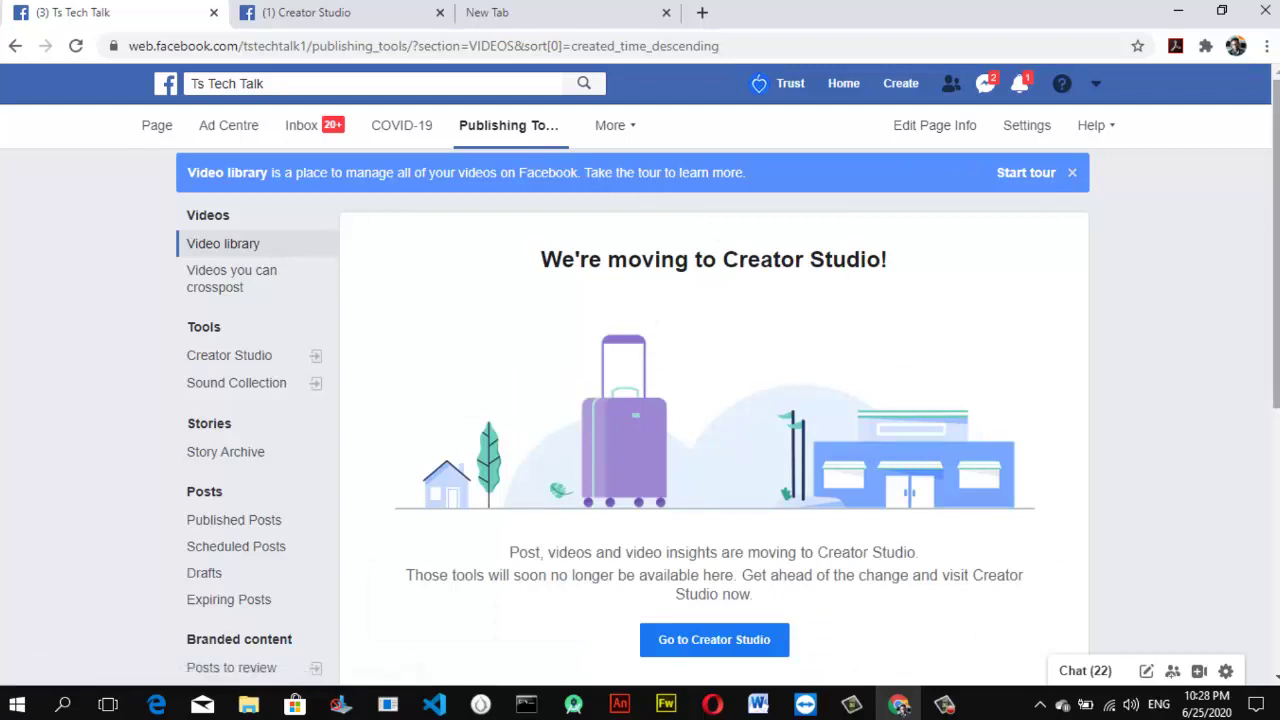
{"action": "scroll", "coordinate": [713, 410], "scroll_direction": "down", "scroll_amount": 3}
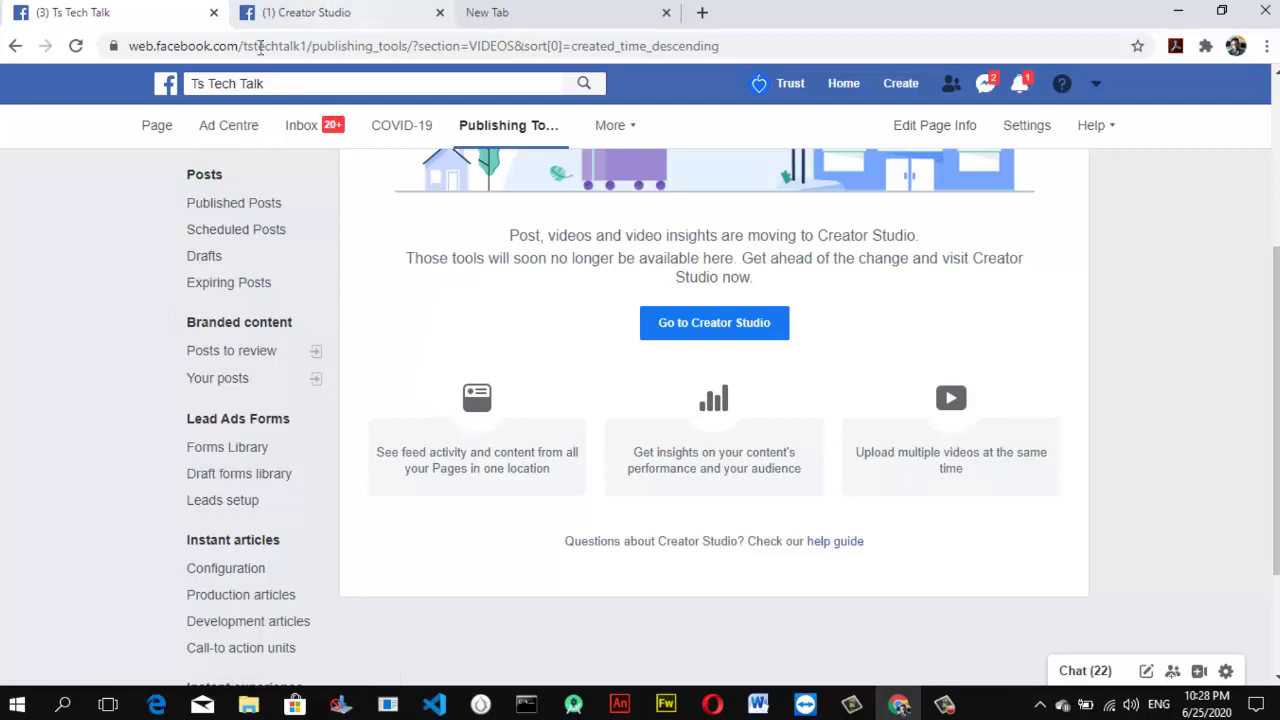
{"action": "left_click", "coordinate": [12, 48]}
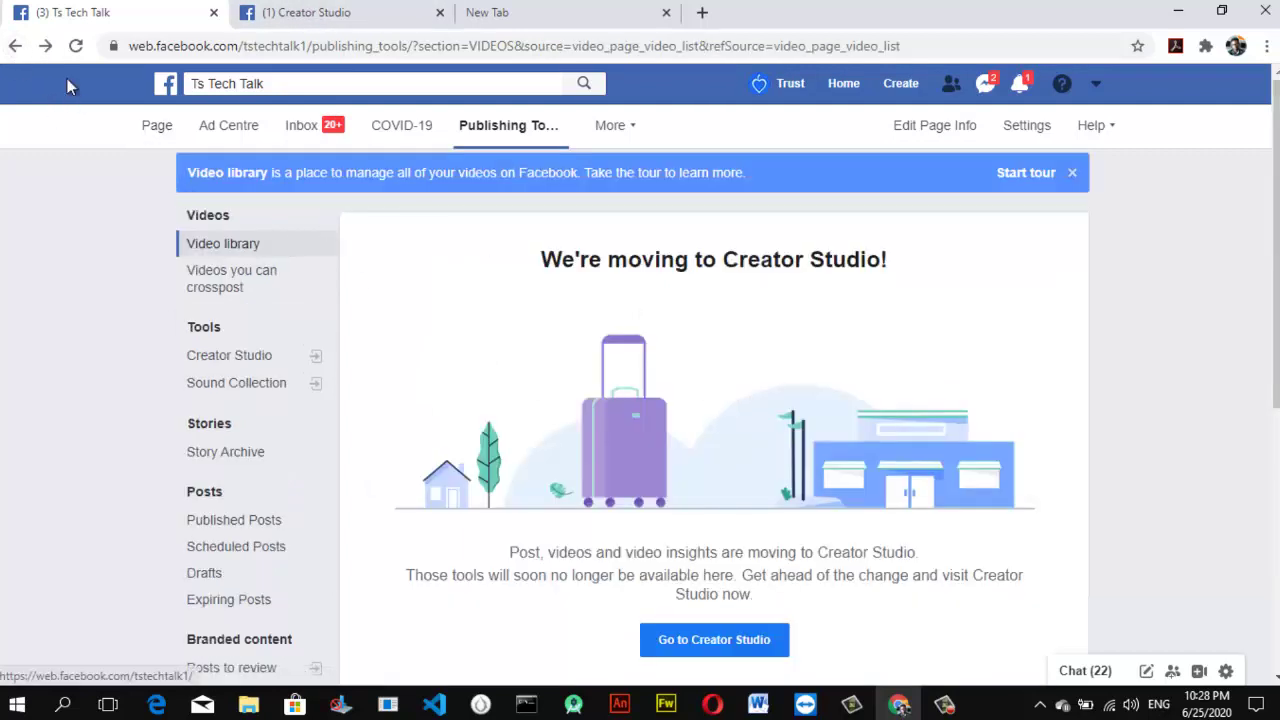
{"action": "left_click", "coordinate": [14, 48]}
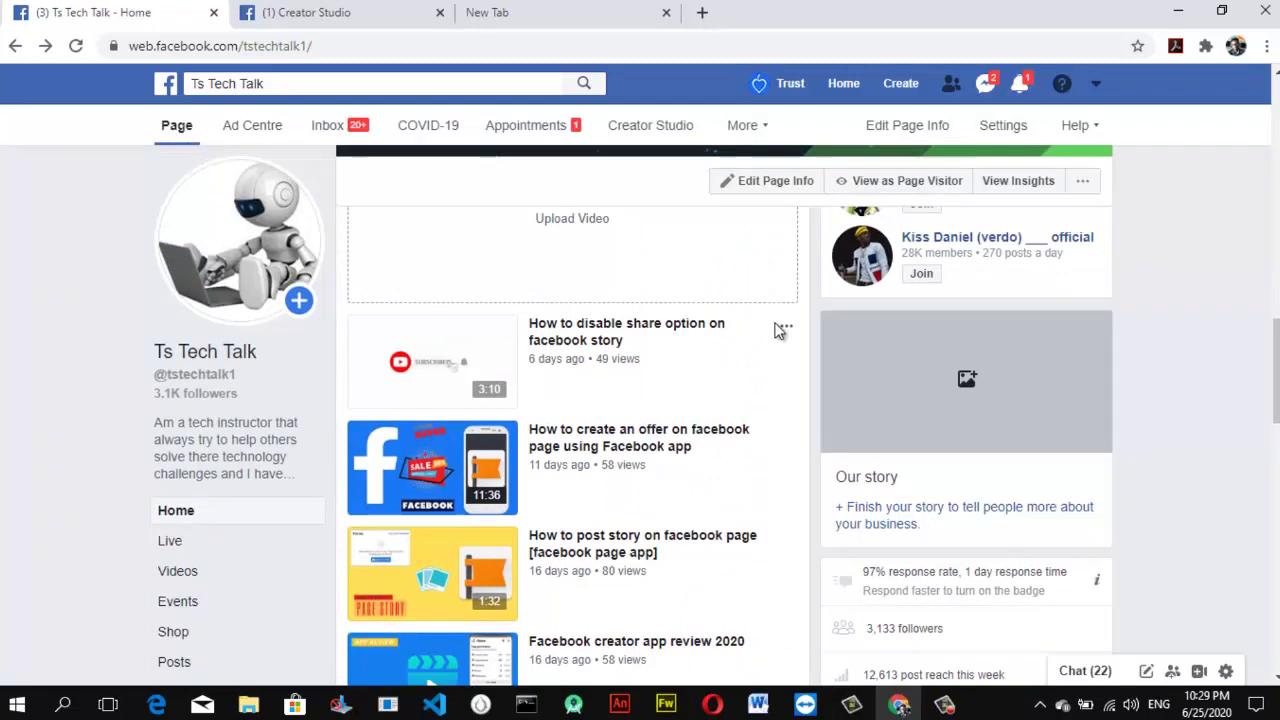
- Check the options of the facebook page story video, and look through the page's Videos section down to All Videos
{"action": "left_click", "coordinate": [787, 540]}
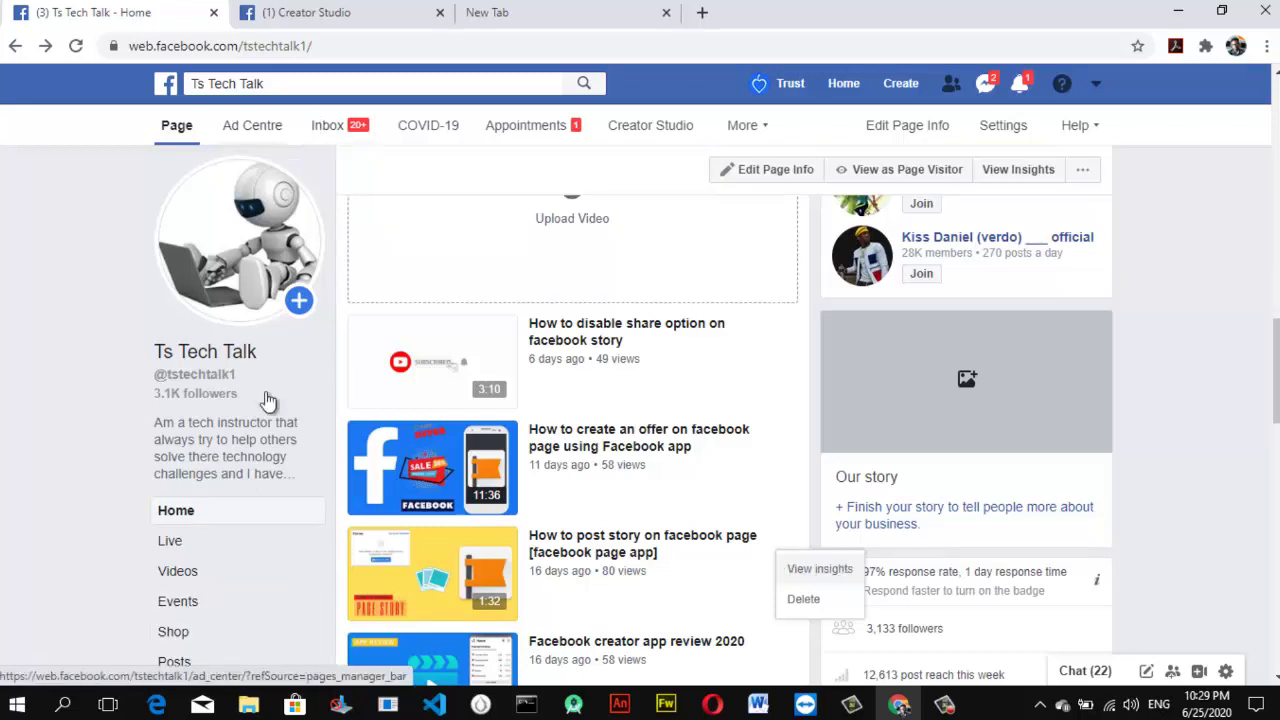
{"action": "left_click", "coordinate": [190, 572]}
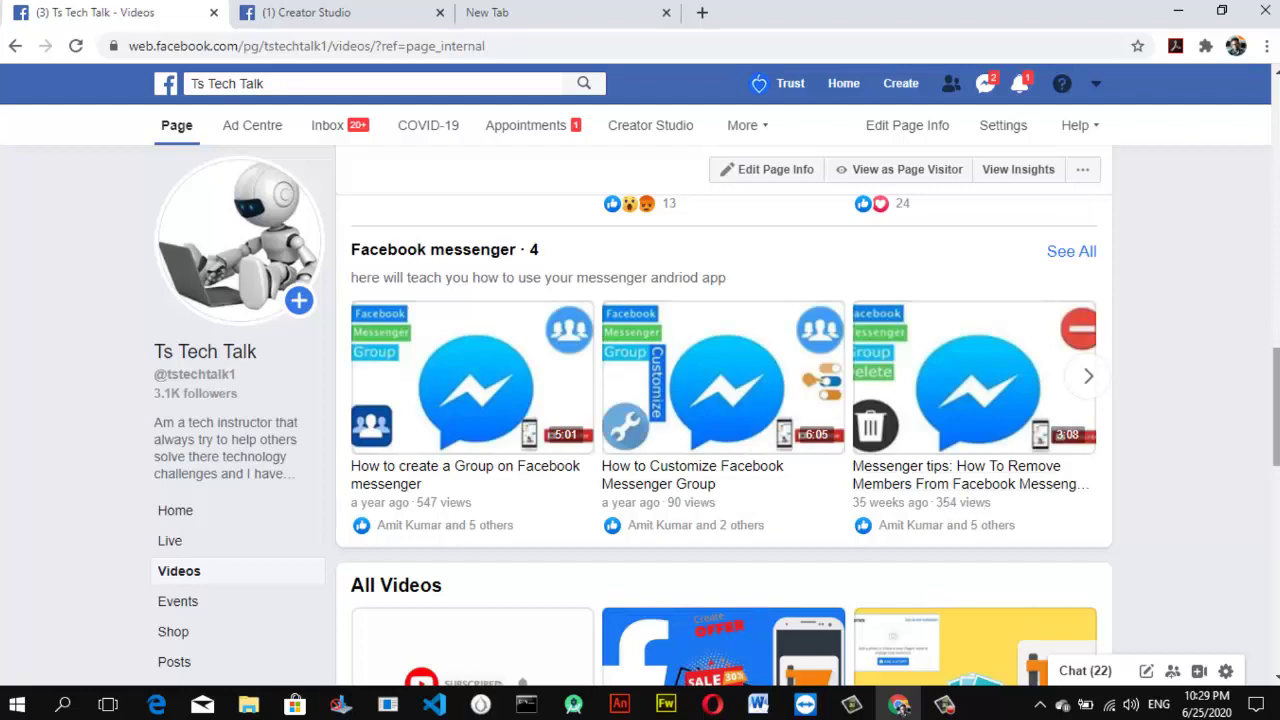
{"action": "scroll", "coordinate": [723, 416], "scroll_direction": "down", "scroll_amount": 5}
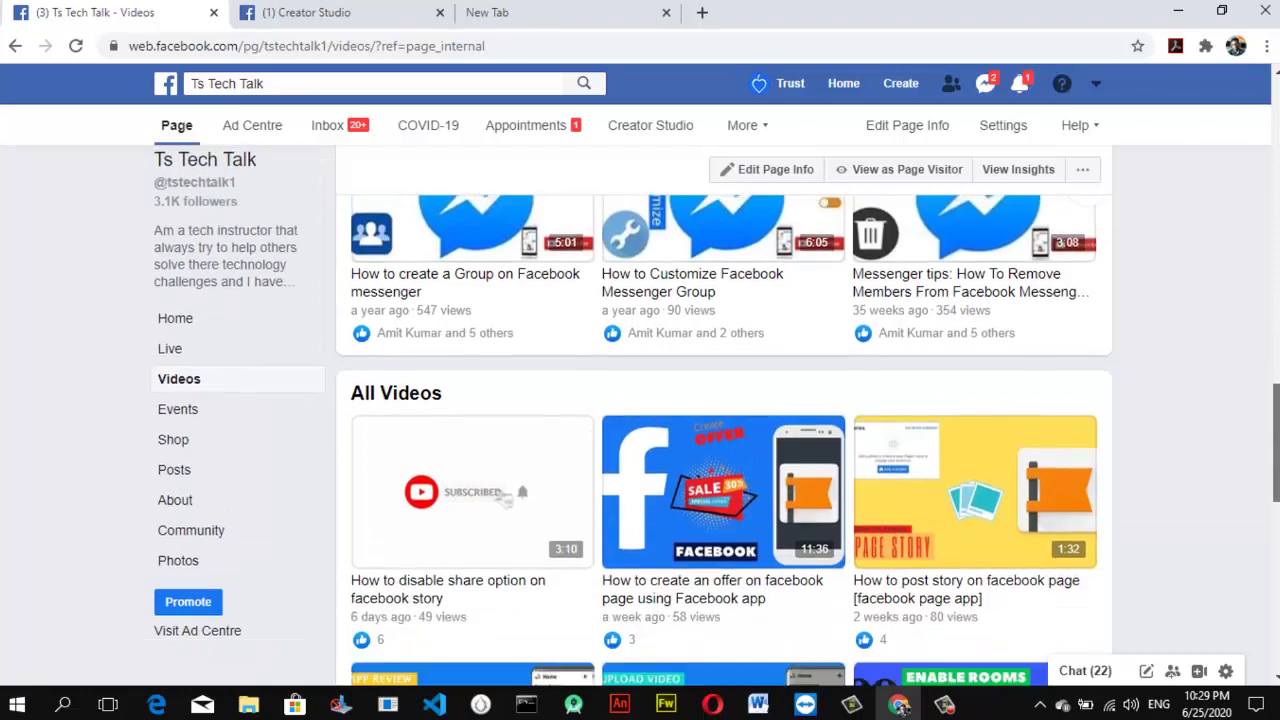
{"action": "scroll", "coordinate": [723, 416], "scroll_direction": "down", "scroll_amount": 3}
{"action": "scroll", "coordinate": [1085, 463], "scroll_direction": "up", "scroll_amount": 2}
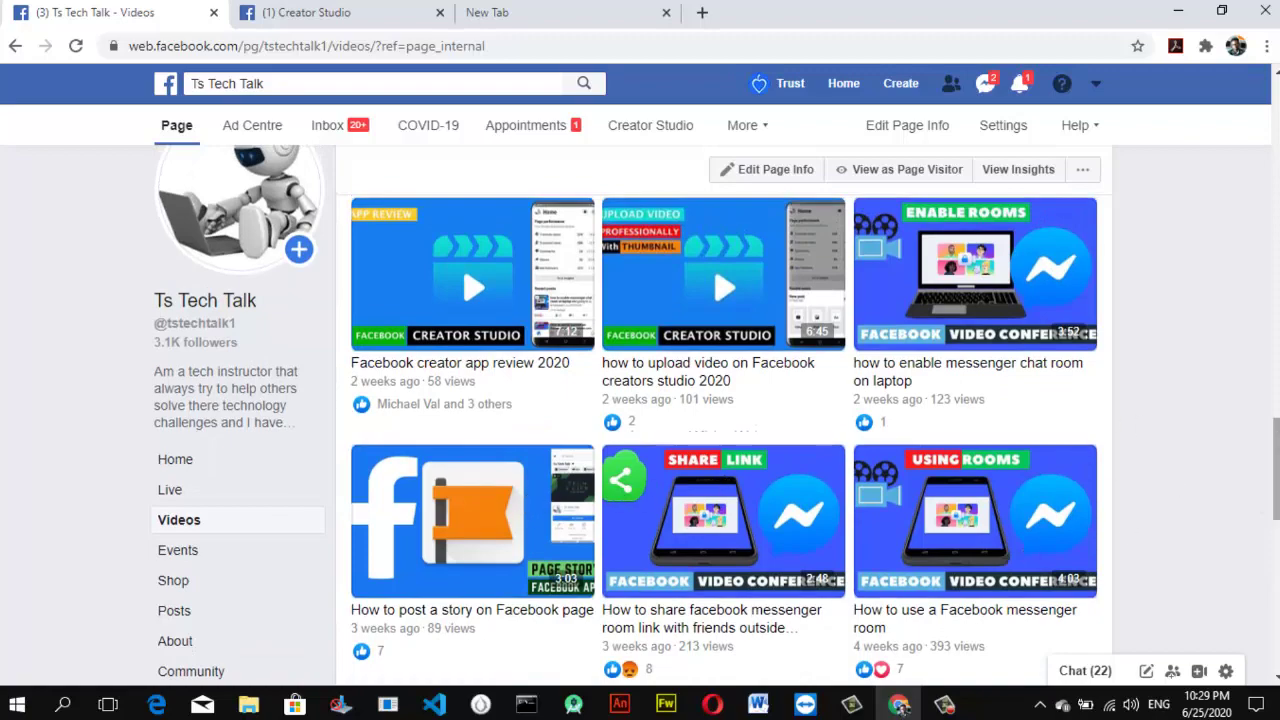
{"action": "scroll", "coordinate": [993, 548], "scroll_direction": "down", "scroll_amount": 1}
{"action": "scroll", "coordinate": [993, 548], "scroll_direction": "up", "scroll_amount": 1}
{"action": "scroll", "coordinate": [723, 440], "scroll_direction": "down", "scroll_amount": 5}
{"action": "scroll", "coordinate": [723, 440], "scroll_direction": "up", "scroll_amount": 4}
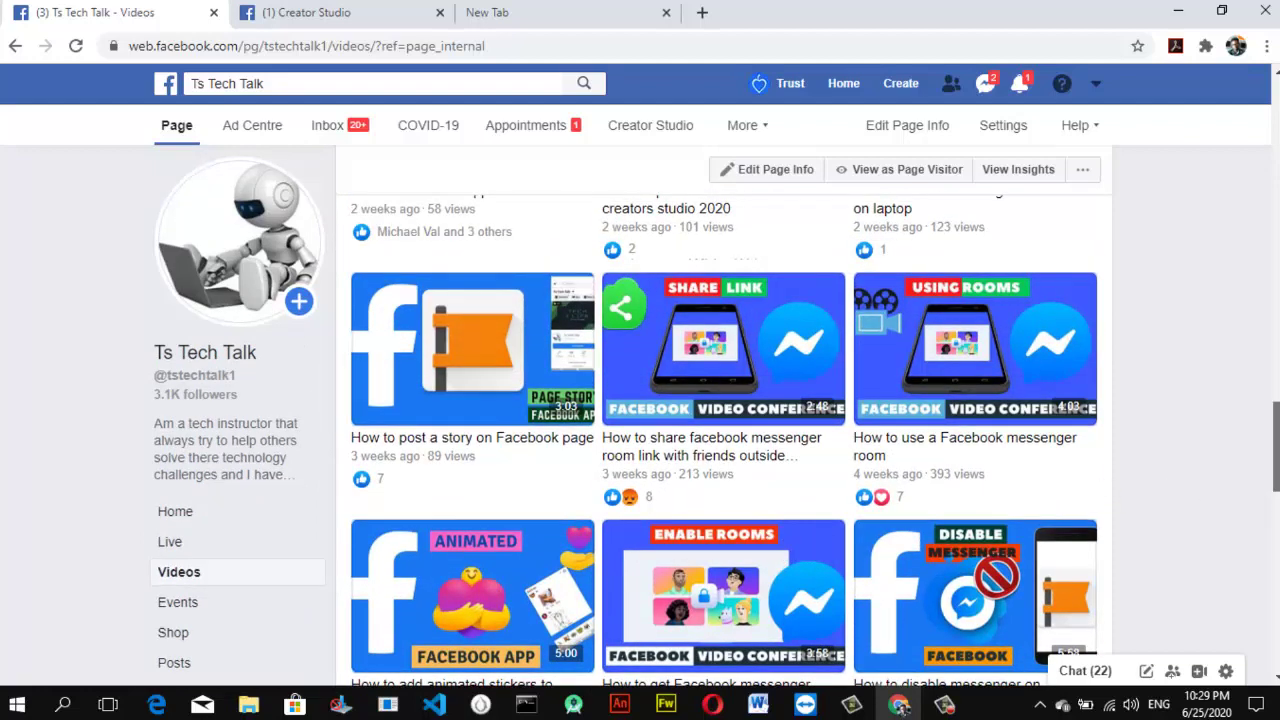
{"action": "scroll", "coordinate": [945, 640], "scroll_direction": "down", "scroll_amount": 1}
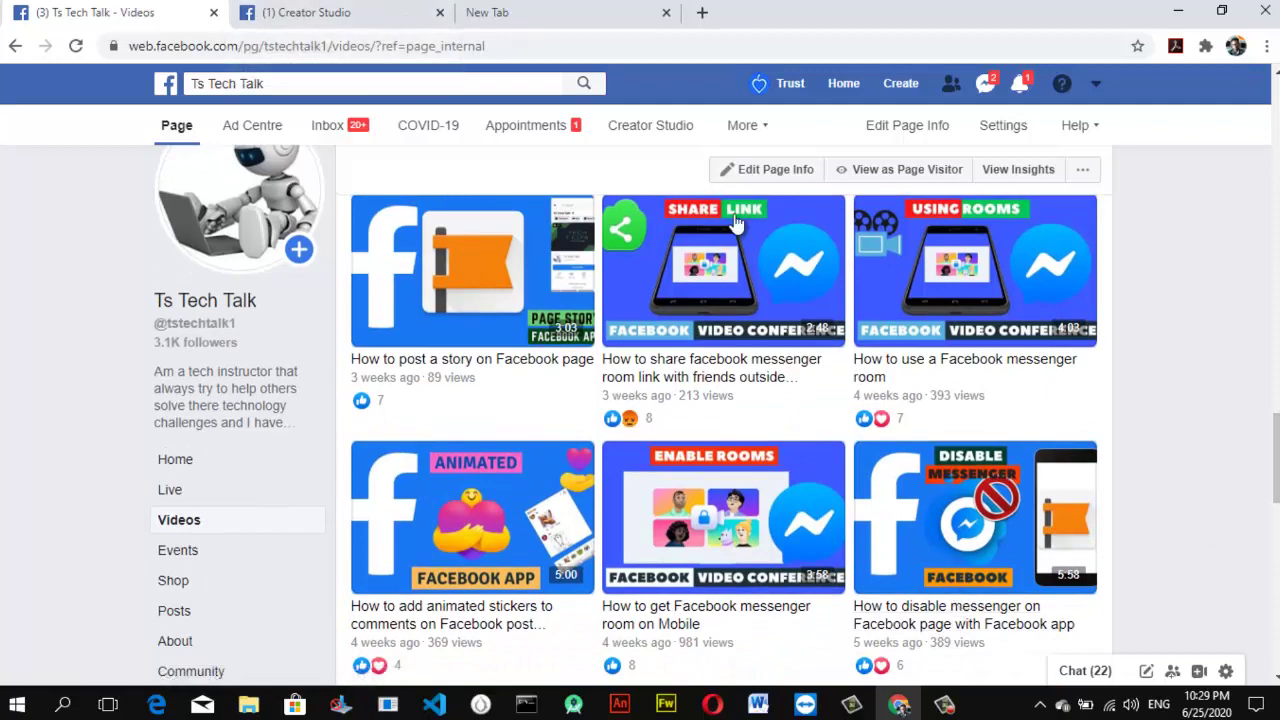
- Open playlist management from the page's Playlists section and start a new playlist in Creator Studio
{"action": "left_click_drag", "start_coordinate": [1276, 457], "coordinate": [1276, 268]}
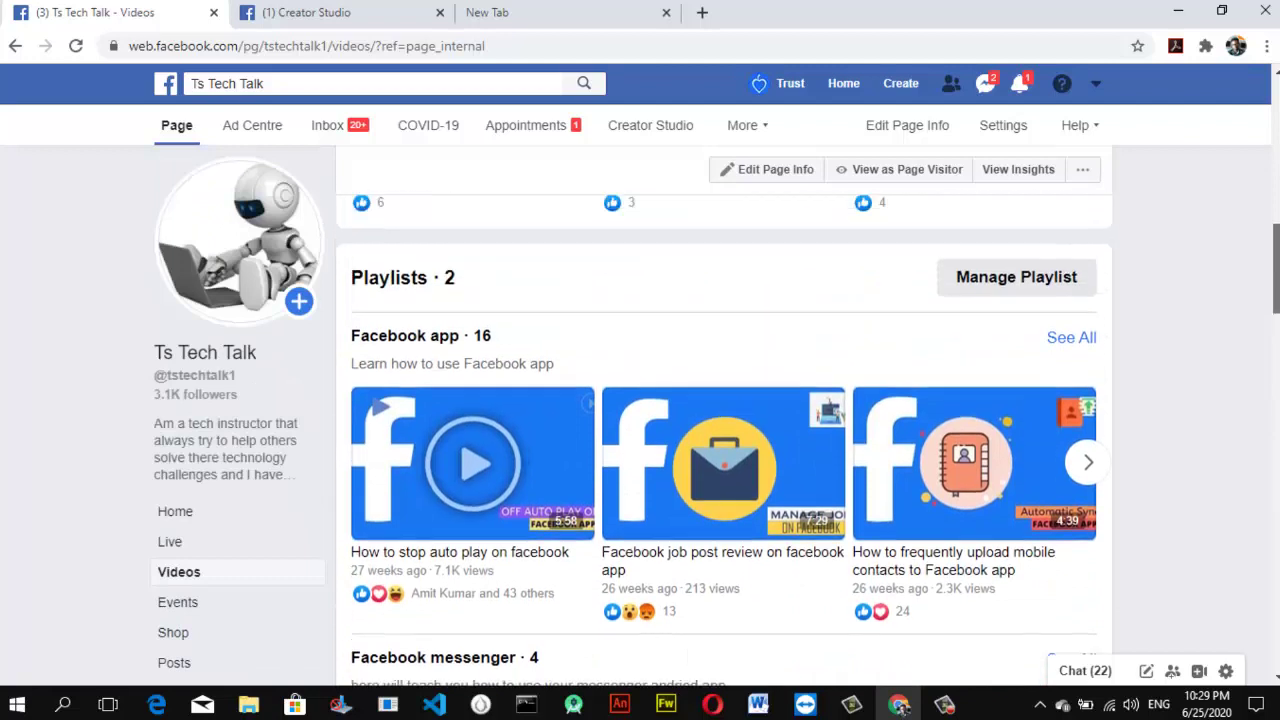
{"action": "left_click", "coordinate": [993, 287]}
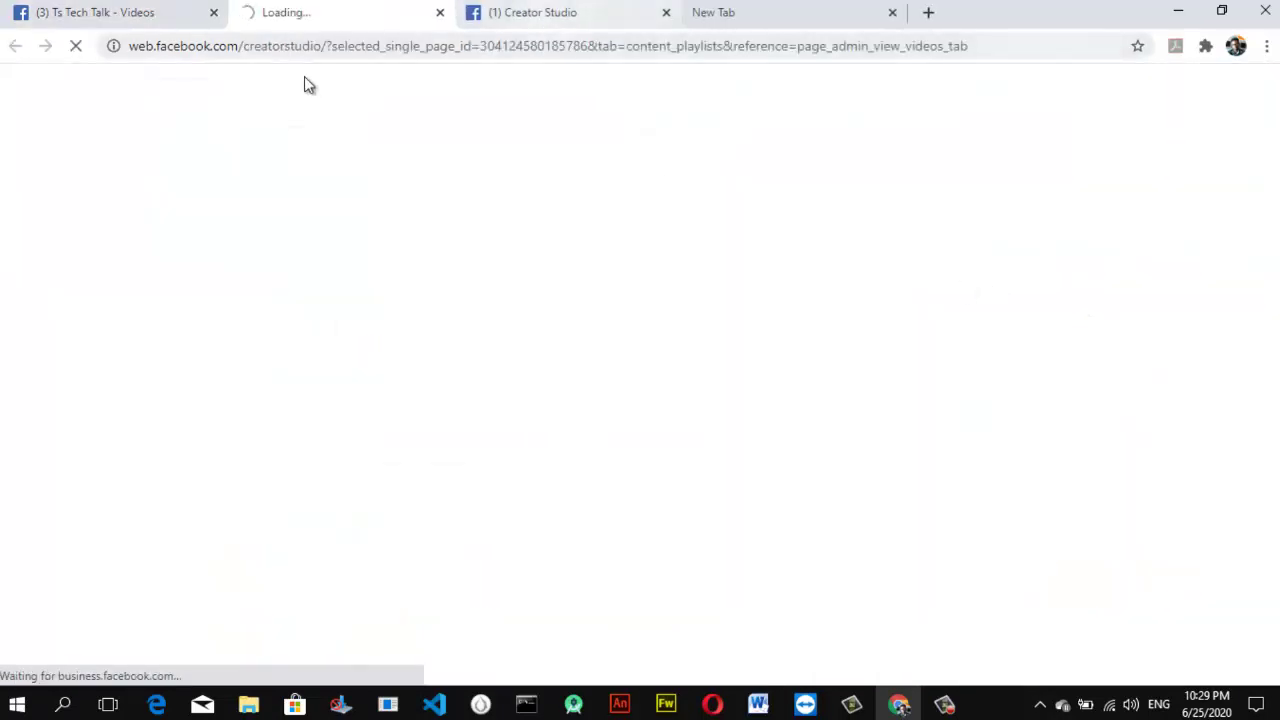
{"action": "left_click", "coordinate": [555, 12]}
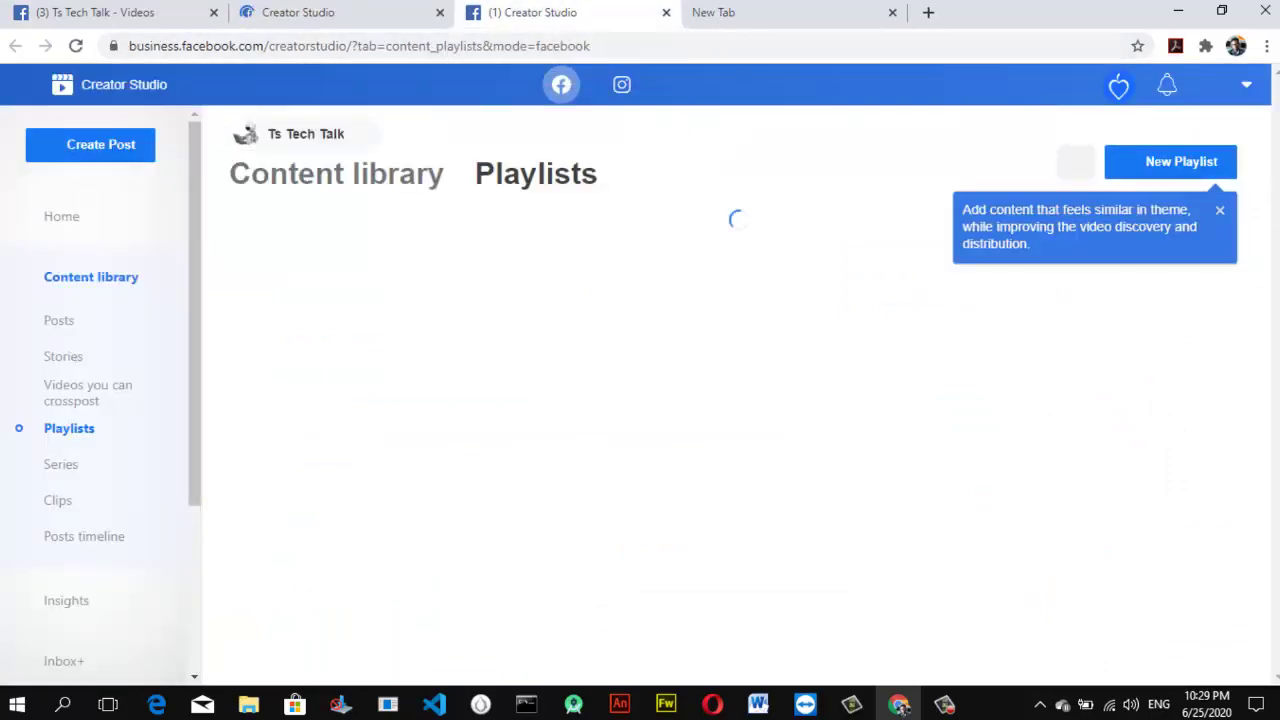
{"action": "left_click", "coordinate": [1200, 174]}
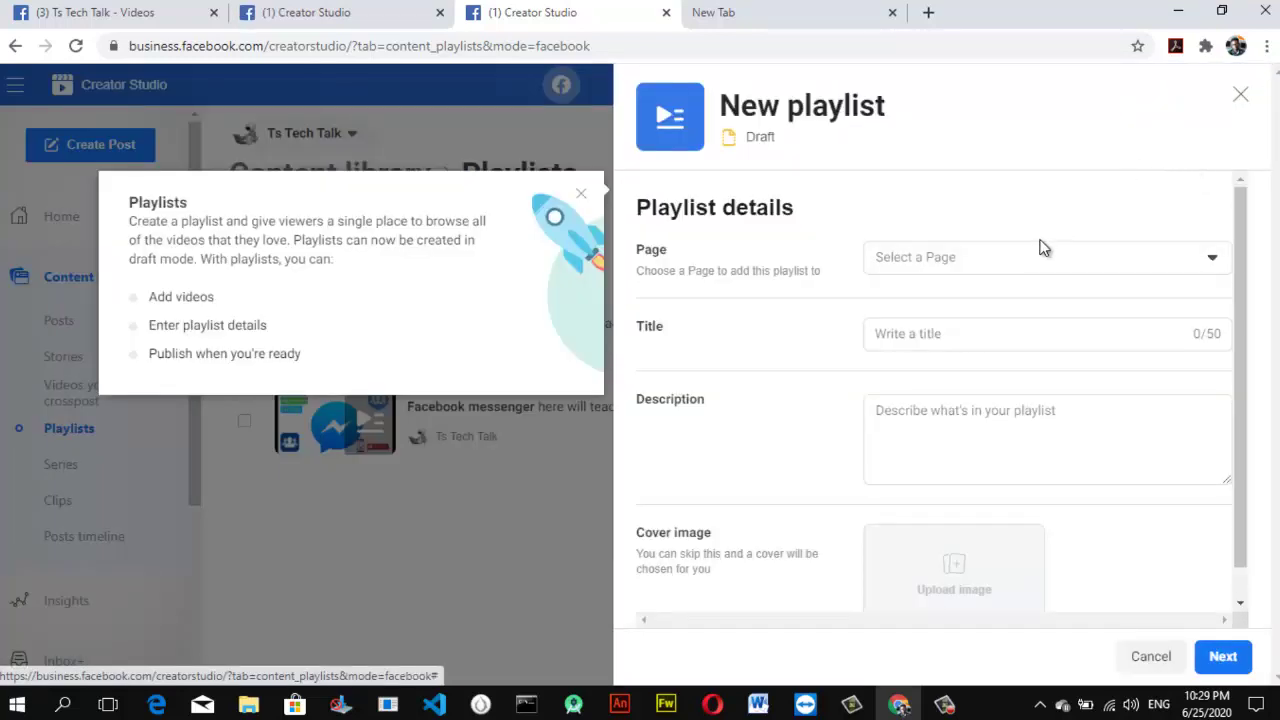
- Assign the new playlist to the Ts Tech Talk page and title it "Facebook page"
{"action": "left_click", "coordinate": [978, 258]}
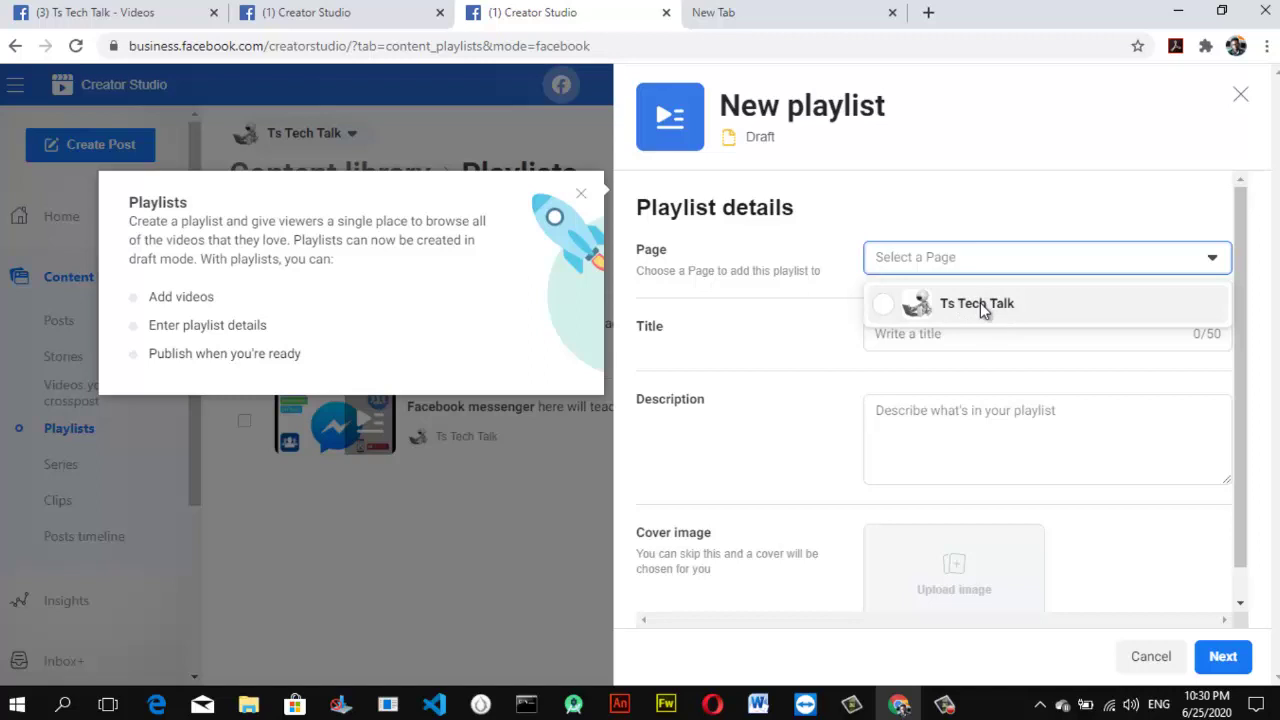
{"action": "left_click", "coordinate": [980, 302]}
{"action": "left_click", "coordinate": [922, 332]}
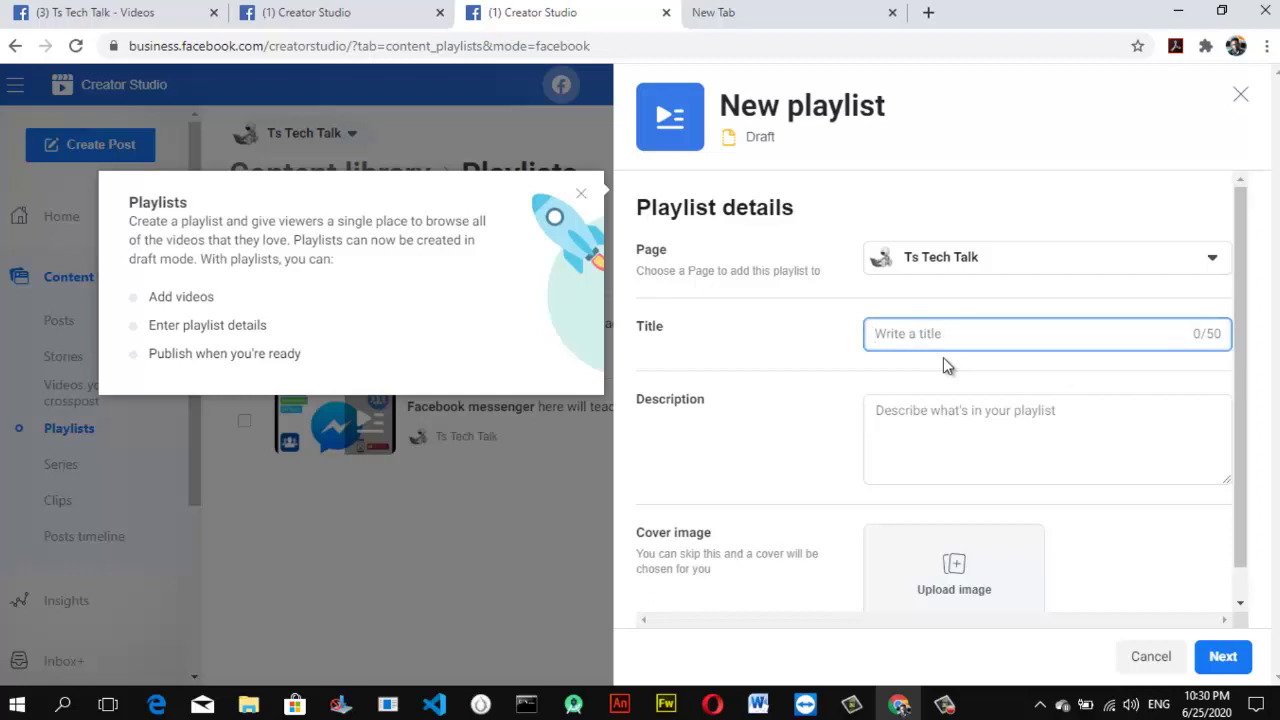
{"action": "type", "text": "Facebook page manager"}
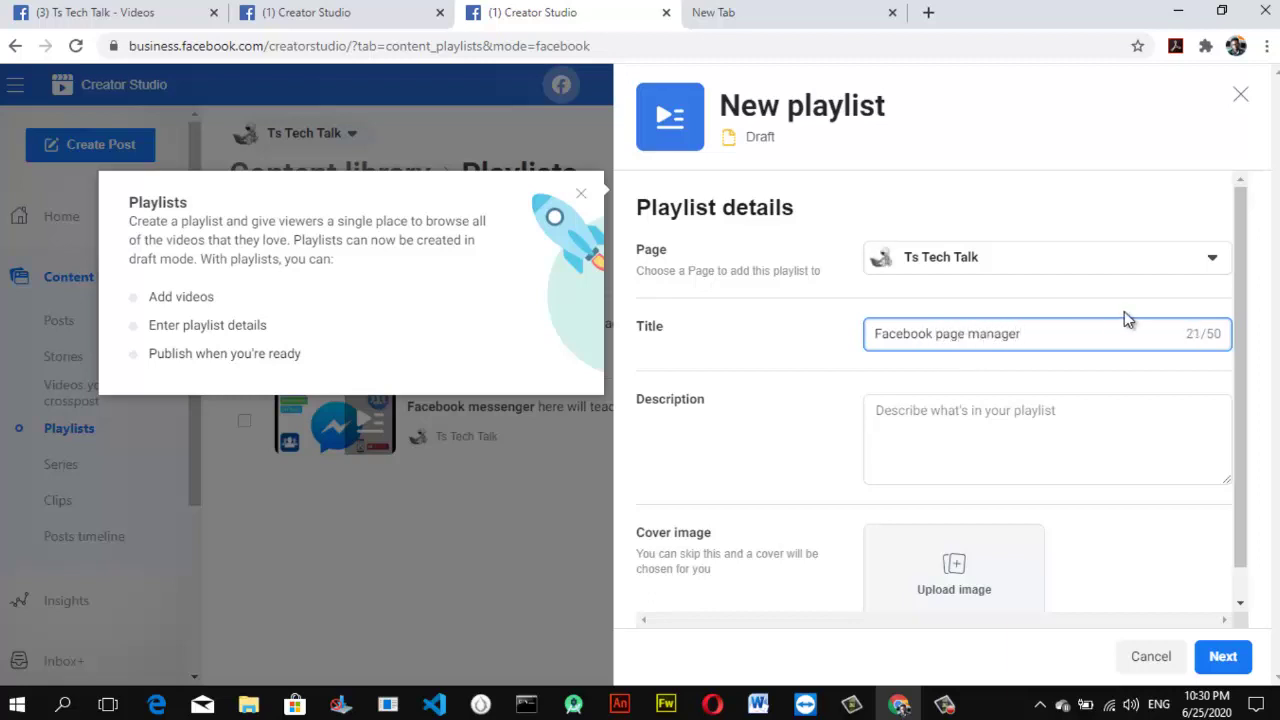
{"action": "key", "text": "BackSpace"}
{"action": "key", "text": "BackSpace"}
{"action": "key", "text": "BackSpace"}
{"action": "key", "text": "BackSpace"}
{"action": "key", "text": "BackSpace"}
{"action": "key", "text": "BackSpace"}
{"action": "key", "text": "BackSpace"}
{"action": "key", "text": "BackSpace"}
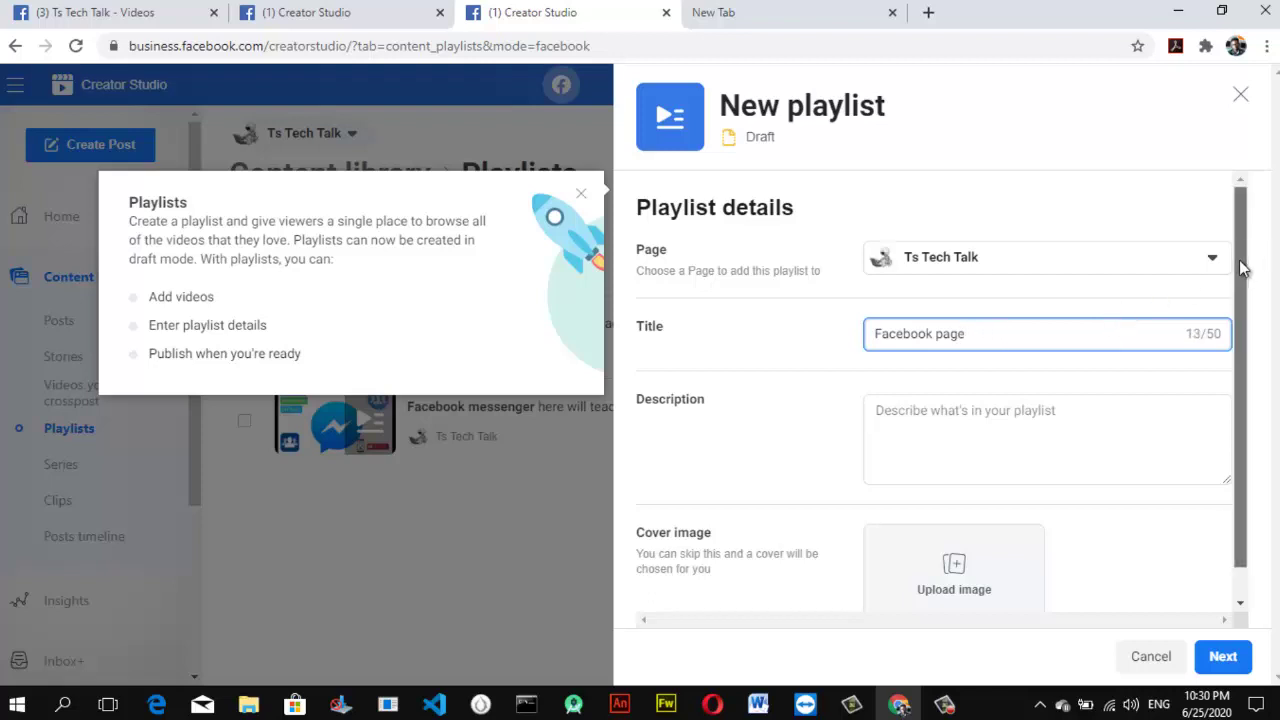
- Describe the playlist as "In this playlist you will learn how to manage your facebook page" and proceed to adding videos from the library
{"action": "scroll", "coordinate": [1248, 300], "scroll_direction": "down", "scroll_amount": 1}
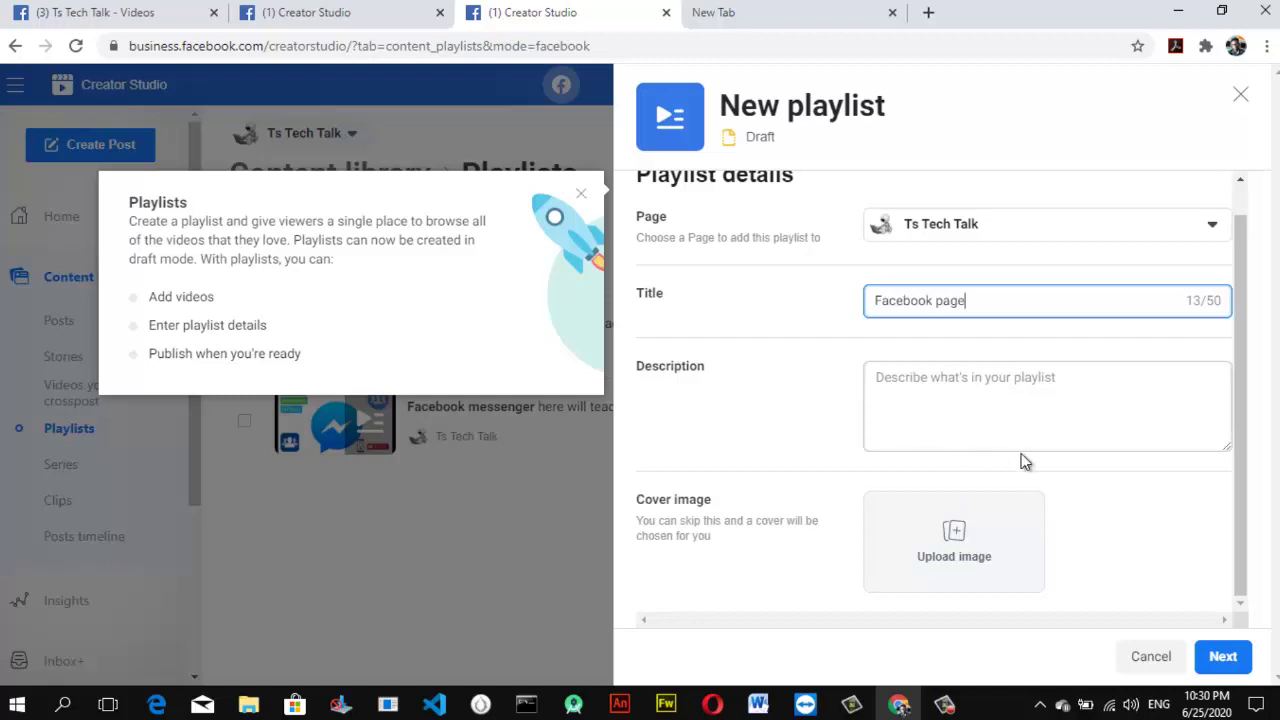
{"action": "left_click", "coordinate": [914, 406]}
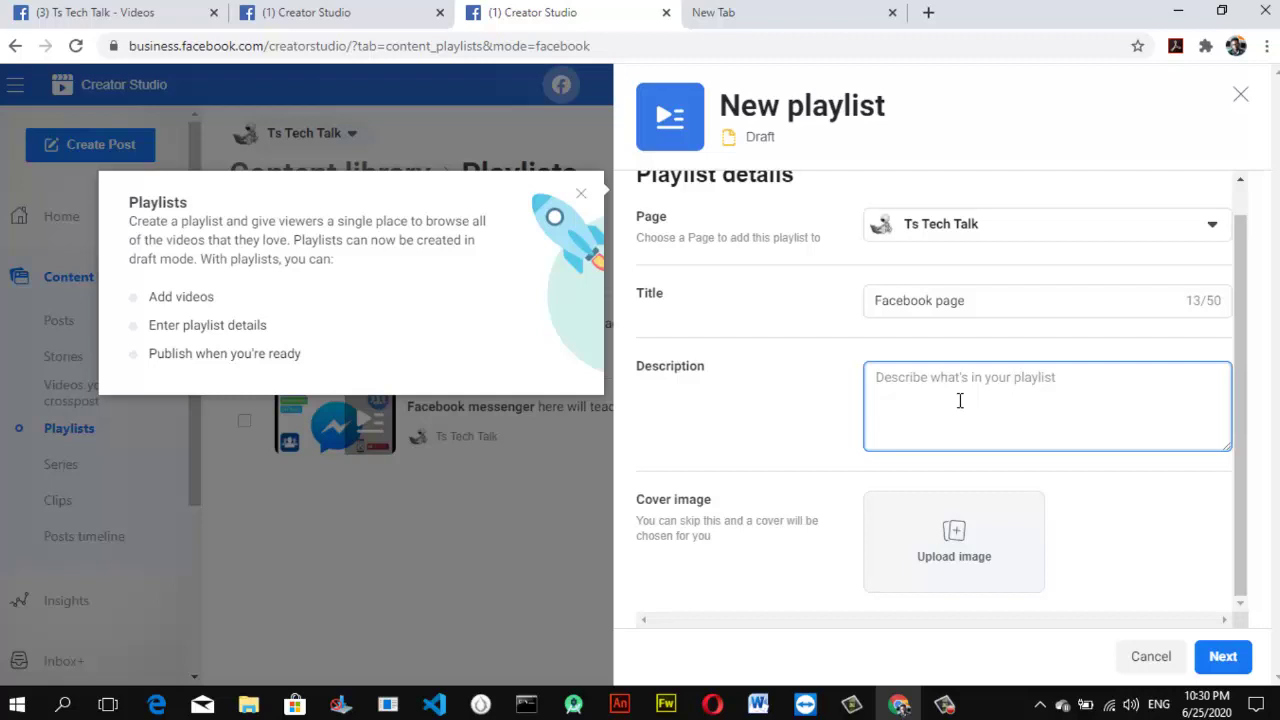
{"action": "type", "text": "In this"}
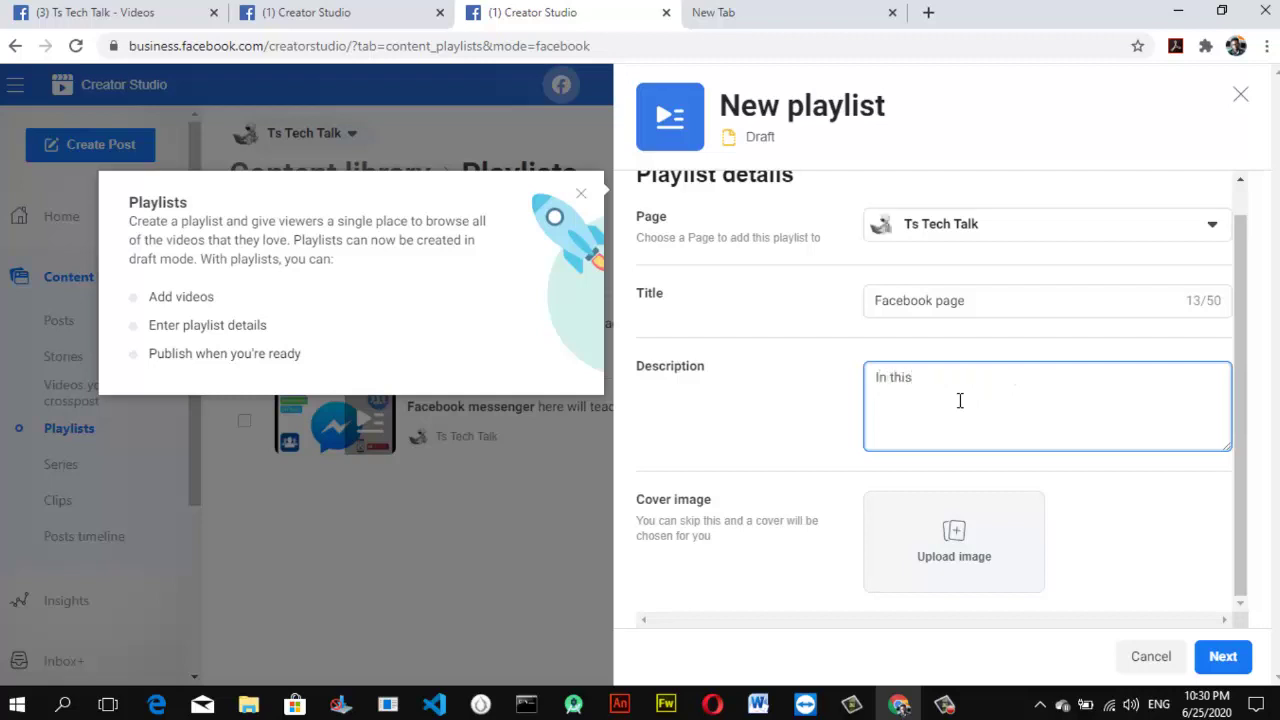
{"action": "type", "text": " playlist you will learn how to "}
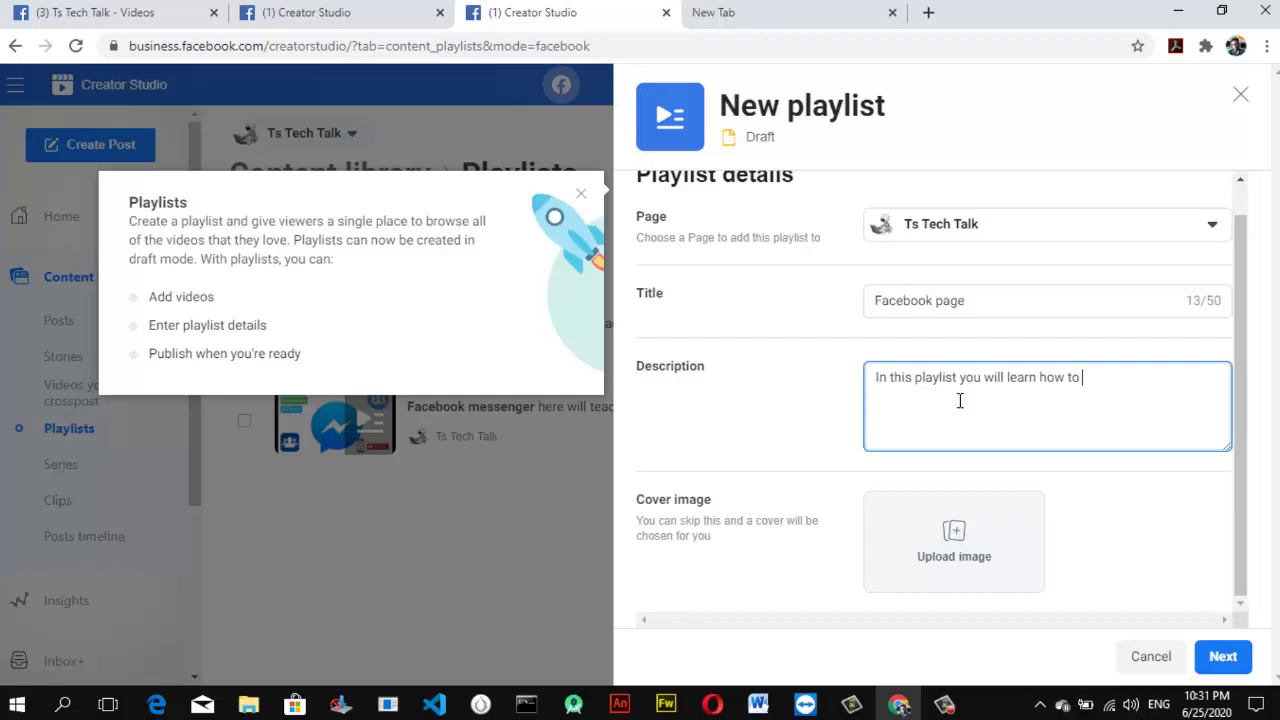
{"action": "type", "text": "manage yo"}
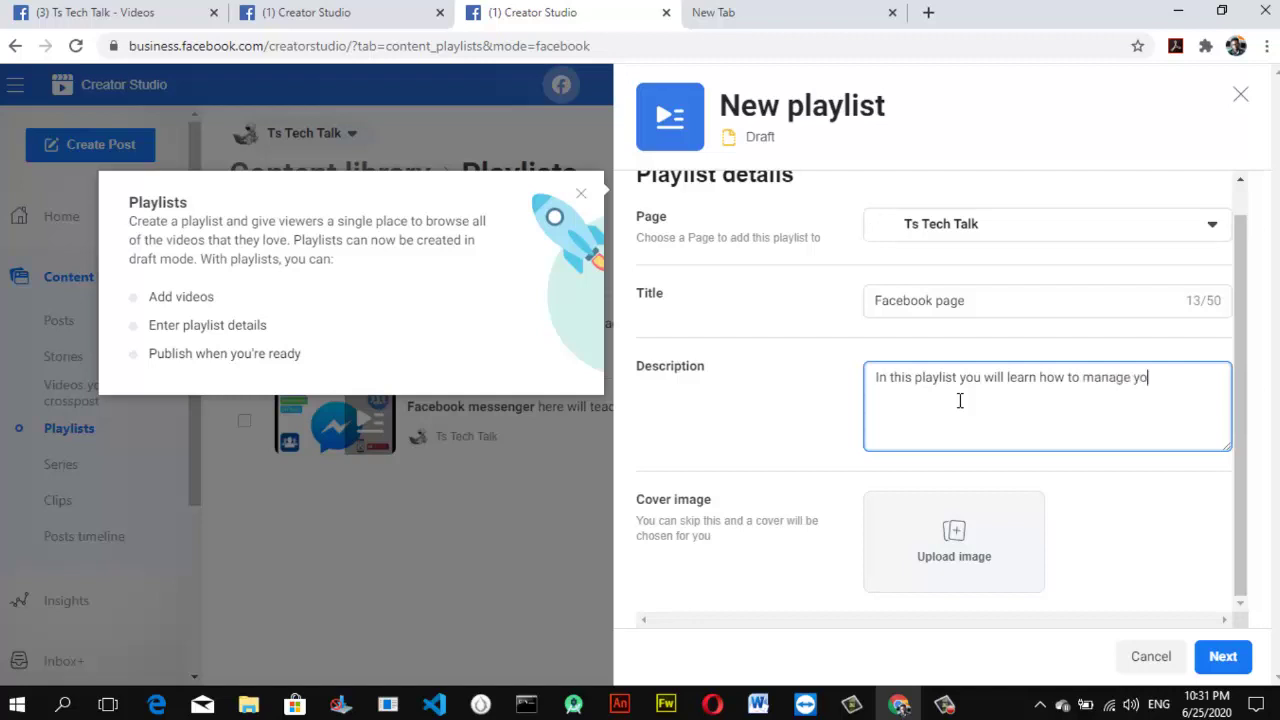
{"action": "type", "text": "ur facebook page"}
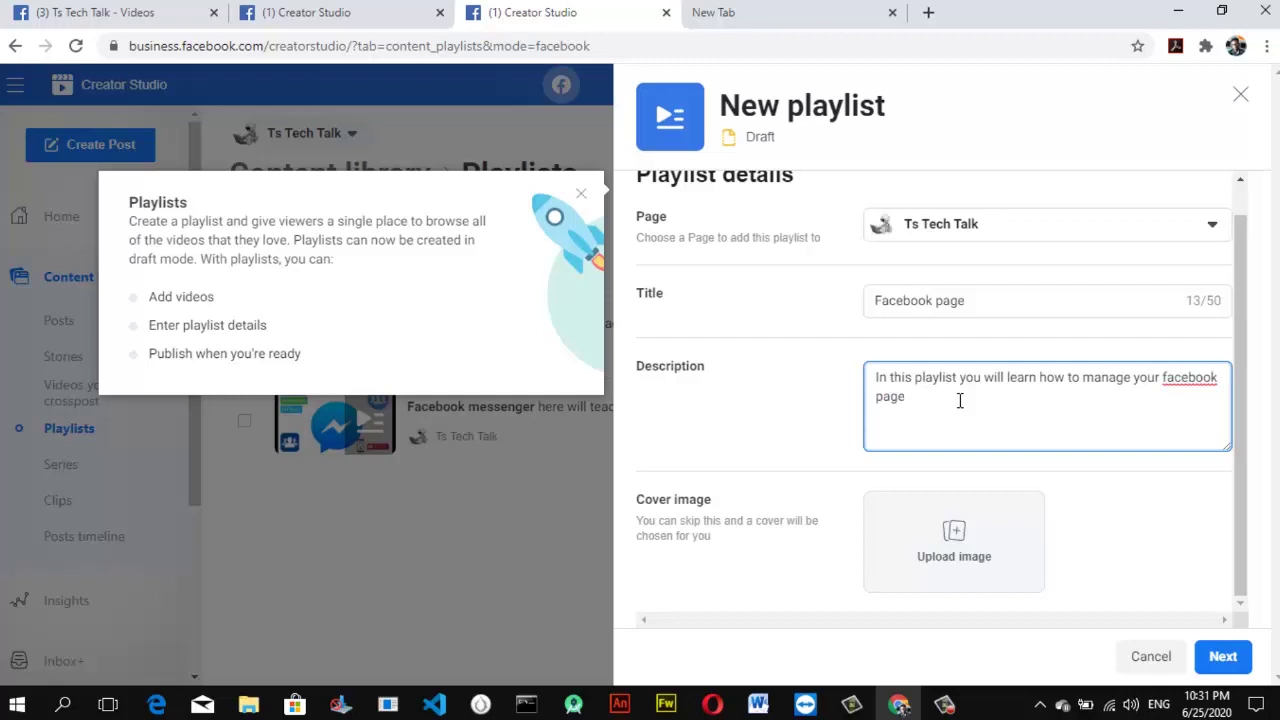
{"action": "left_click", "coordinate": [1223, 656]}
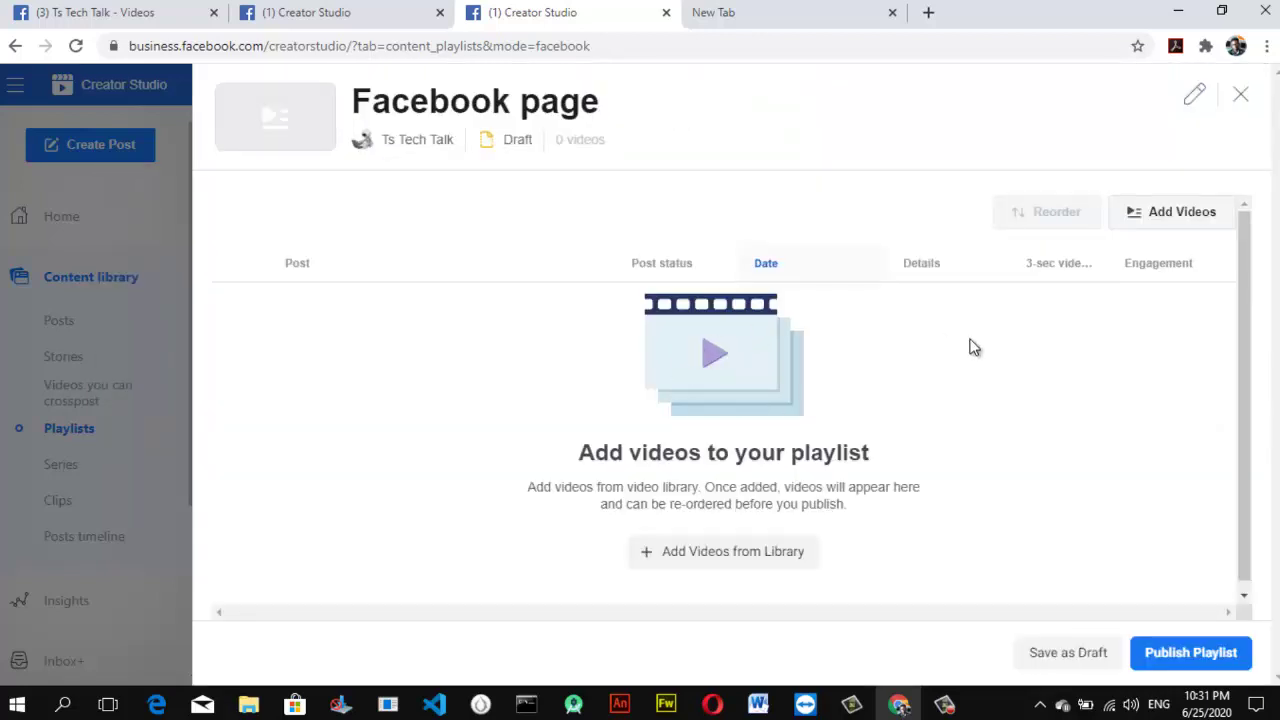
{"action": "left_click", "coordinate": [725, 552]}
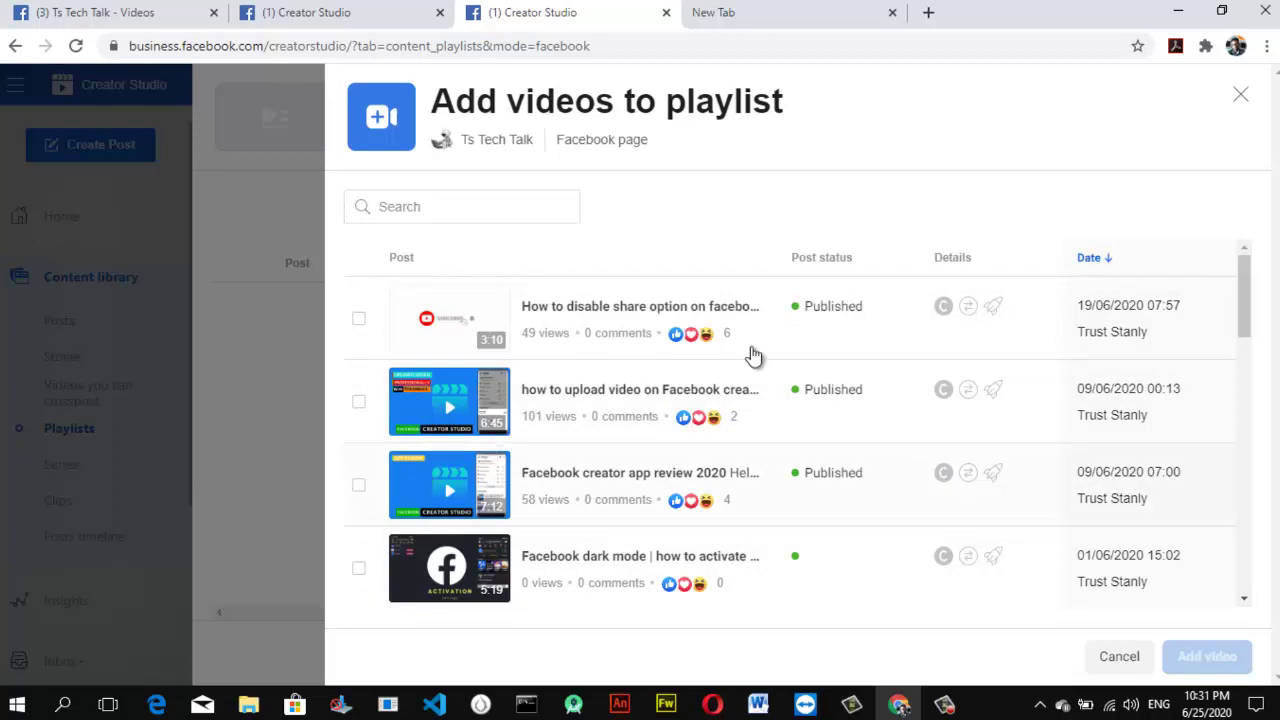
- Select the two videos on posting a Facebook page story and the one on disabling messenger for the playlist
{"action": "left_click_drag", "start_coordinate": [1245, 281], "coordinate": [1246, 360]}
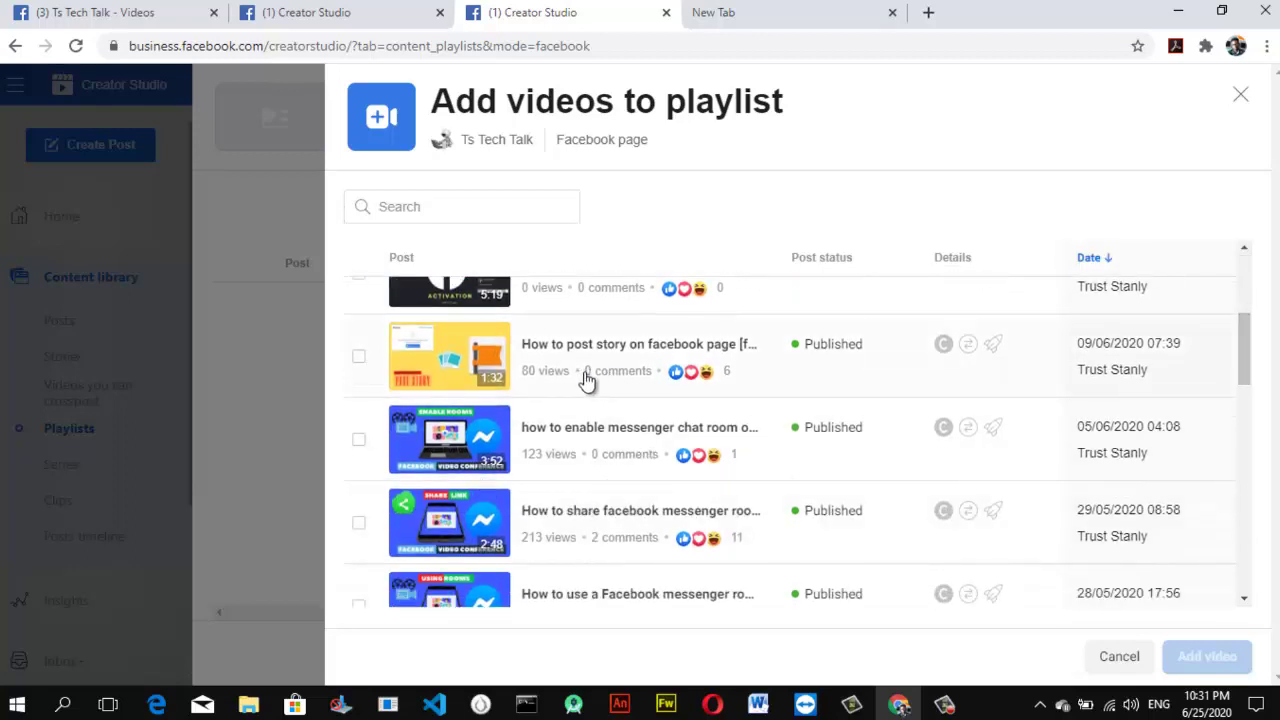
{"action": "left_click", "coordinate": [359, 360]}
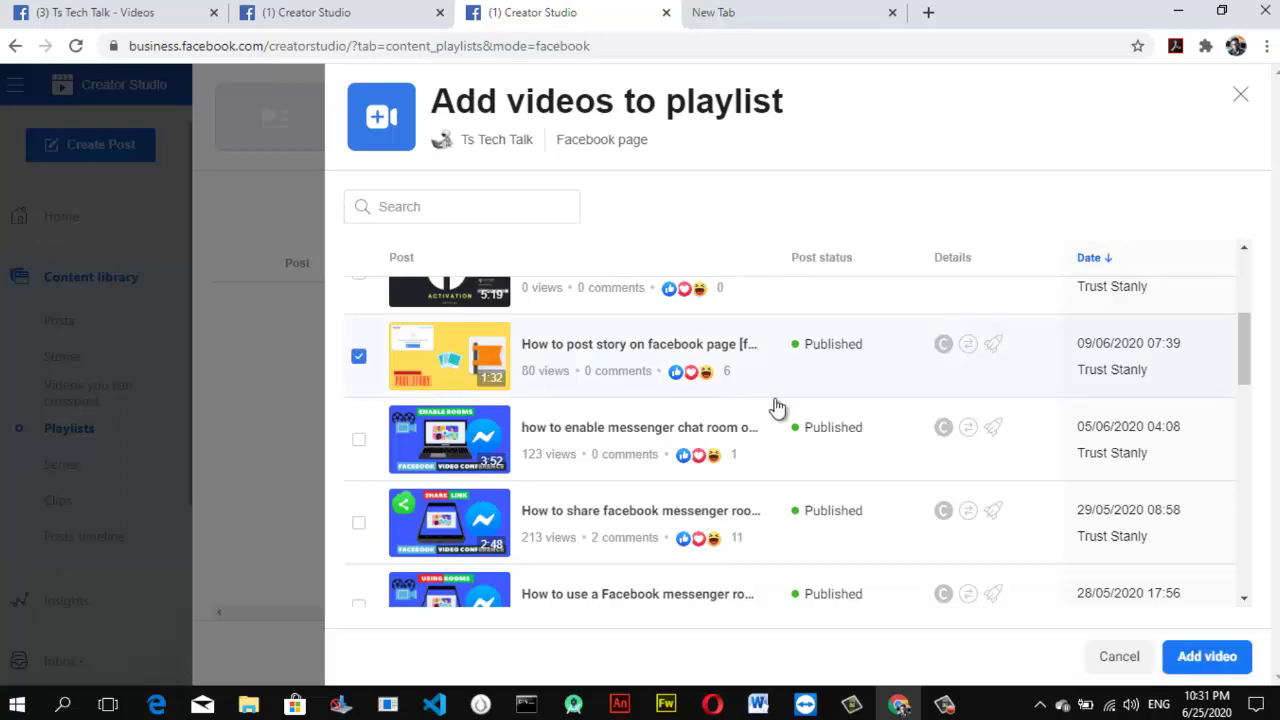
{"action": "left_click_drag", "start_coordinate": [1251, 330], "coordinate": [1250, 377]}
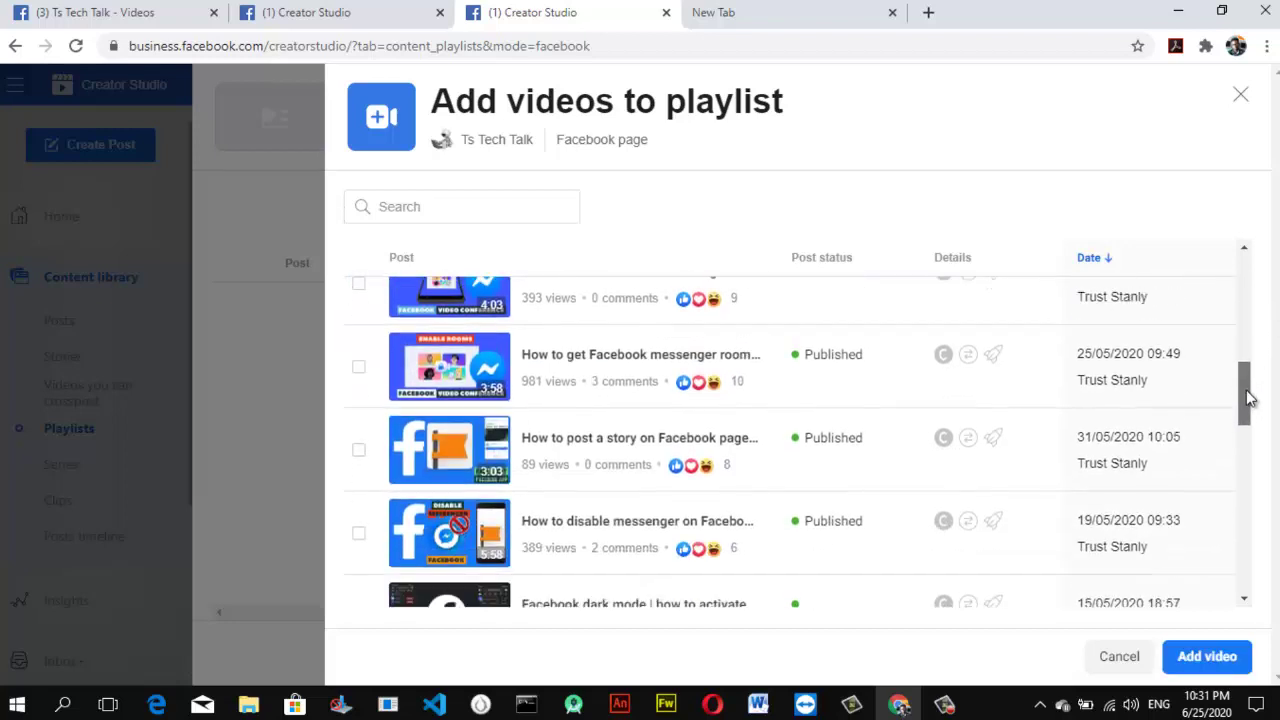
{"action": "left_click", "coordinate": [360, 452]}
{"action": "left_click", "coordinate": [360, 540]}
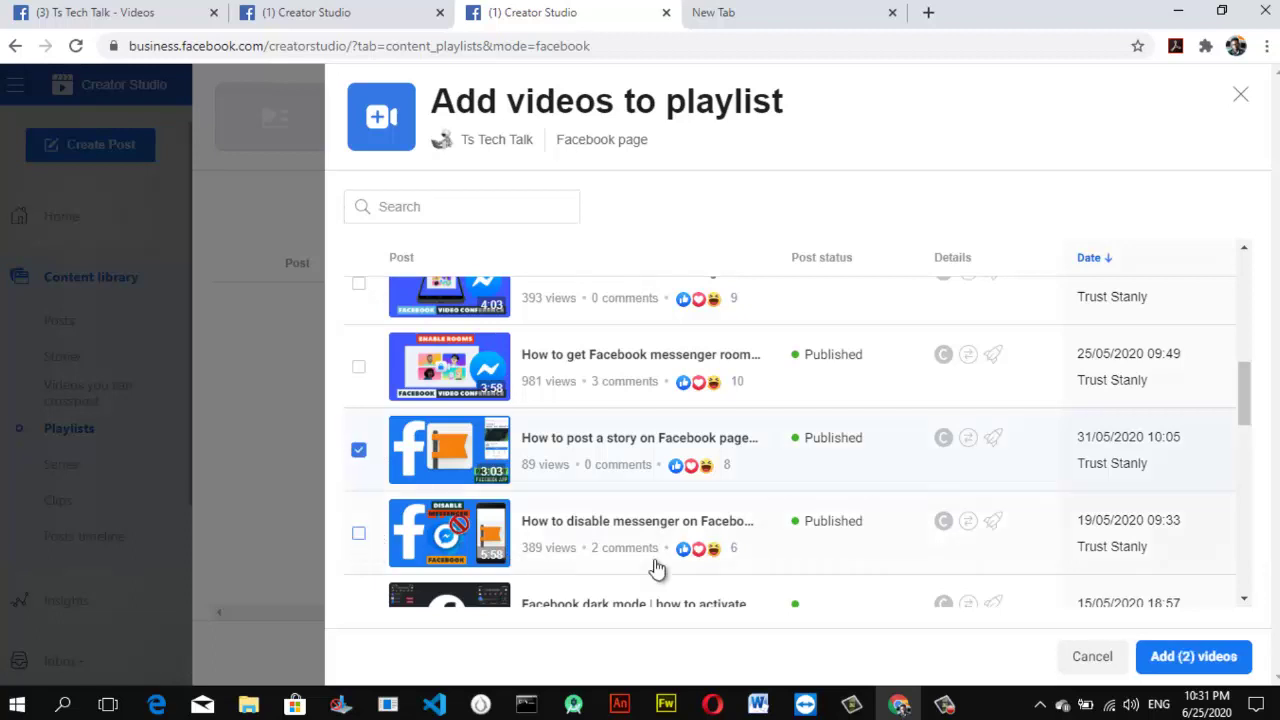
- Add the videos on checking, pausing, playing and running Facebook adverts and on promoting pages for free to the selection
{"action": "left_click_drag", "start_coordinate": [1243, 386], "coordinate": [1241, 494]}
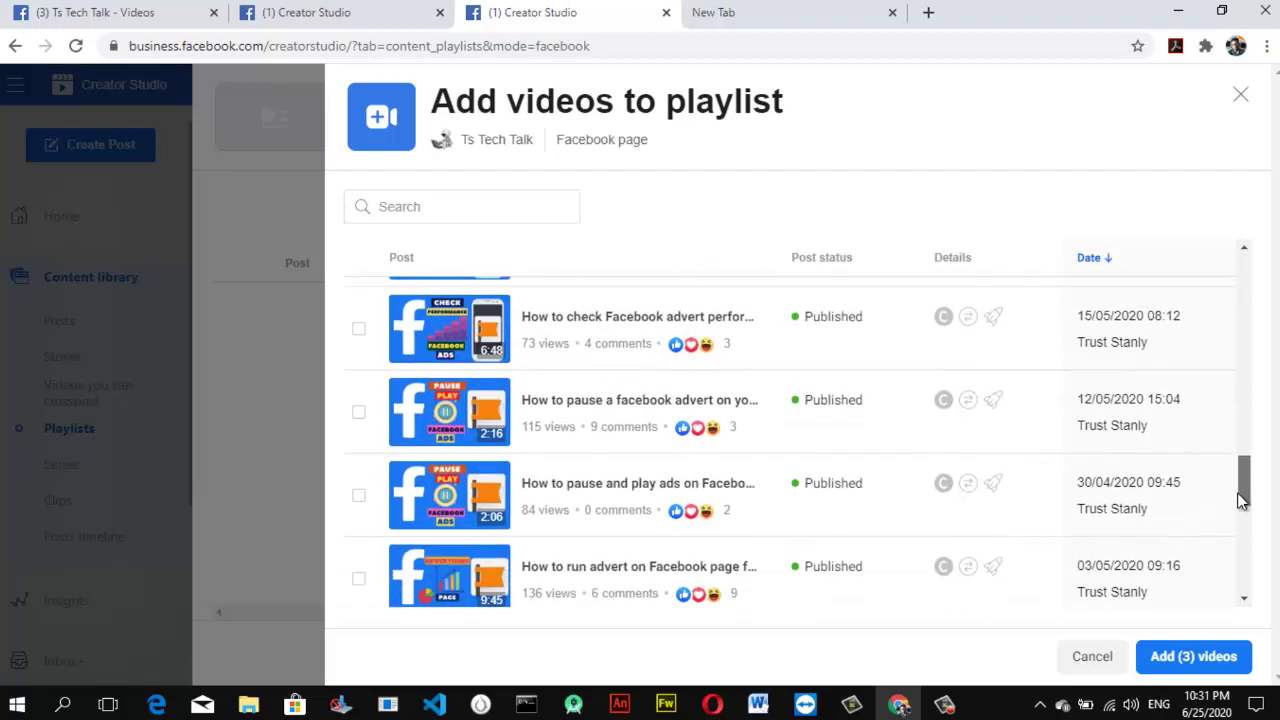
{"action": "left_click", "coordinate": [358, 332]}
{"action": "left_click", "coordinate": [360, 414]}
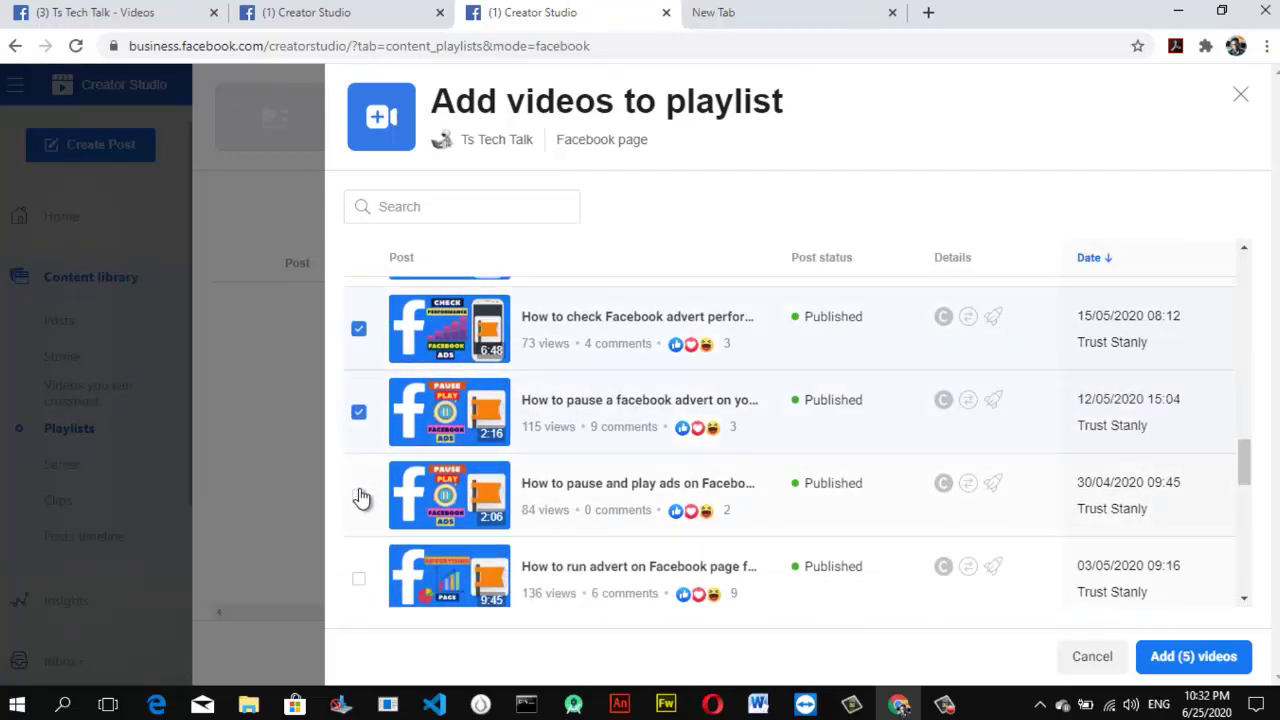
{"action": "left_click", "coordinate": [358, 495]}
{"action": "left_click", "coordinate": [358, 578]}
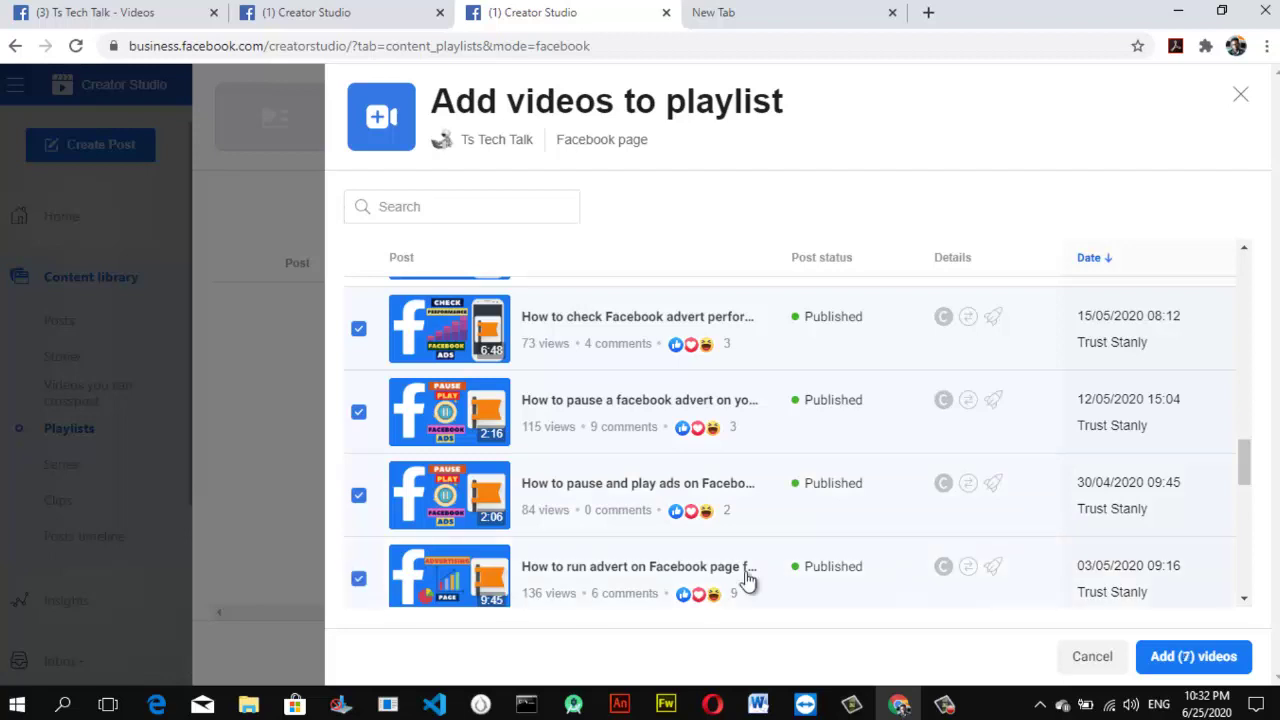
{"action": "mouse_move", "coordinate": [1240, 463]}
{"action": "left_mouse_down"}
{"action": "mouse_move", "coordinate": [1252, 505]}
{"action": "mouse_move", "coordinate": [1249, 465]}
{"action": "left_mouse_up"}
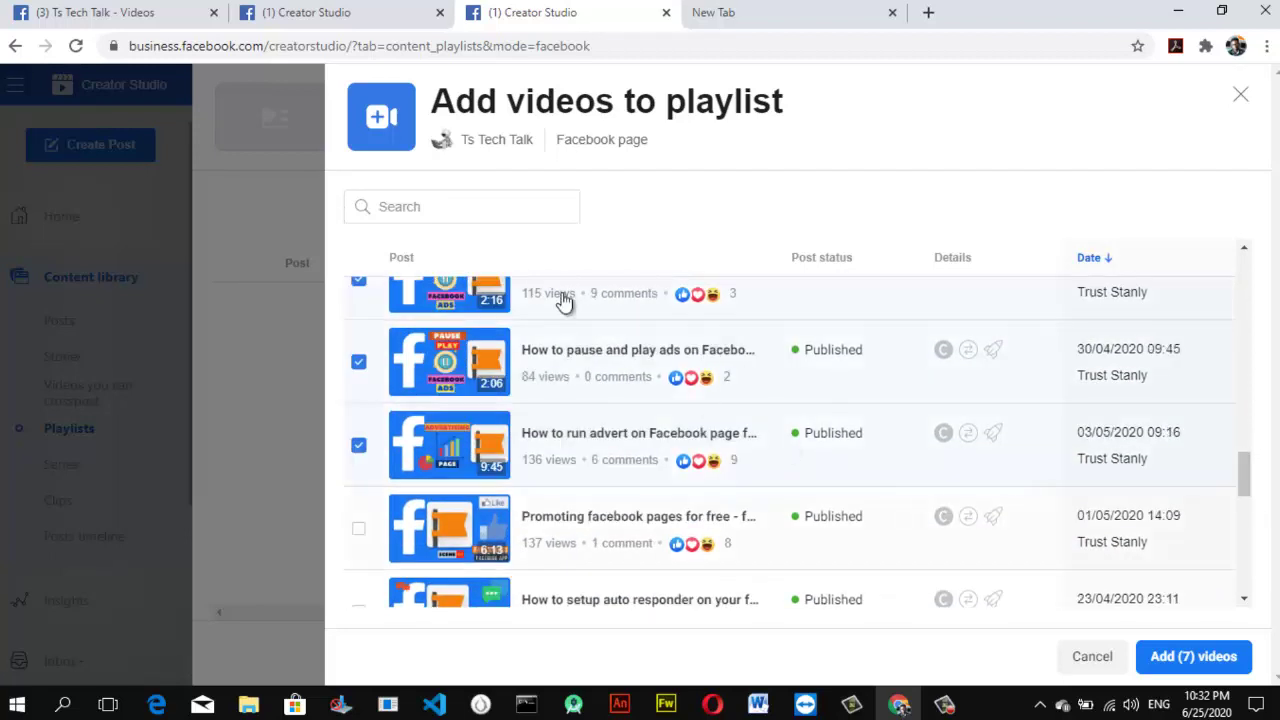
{"action": "left_click", "coordinate": [358, 528]}
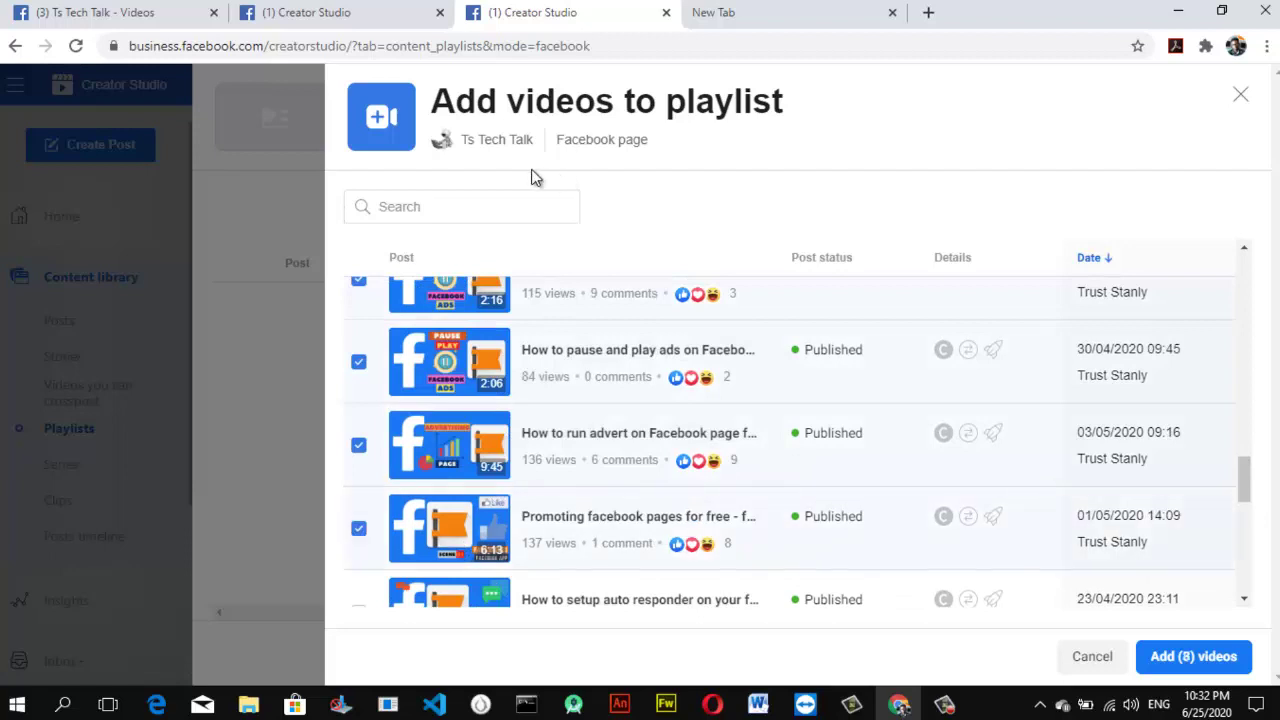
- Search the library for "page" and select the videos on posting a story (1:32), disabling messenger, creating an offer, checking advert performance and pausing ads
{"action": "left_click", "coordinate": [503, 206]}
{"action": "type", "text": "page"}
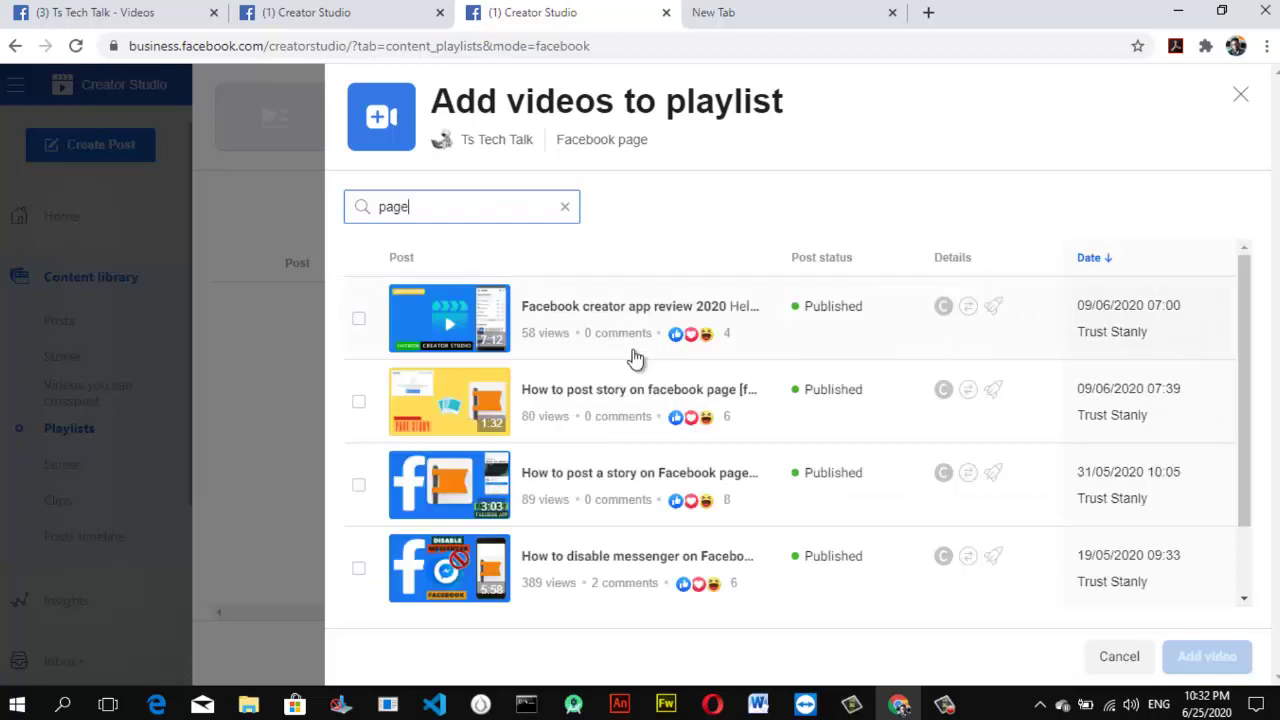
{"action": "left_click", "coordinate": [363, 405]}
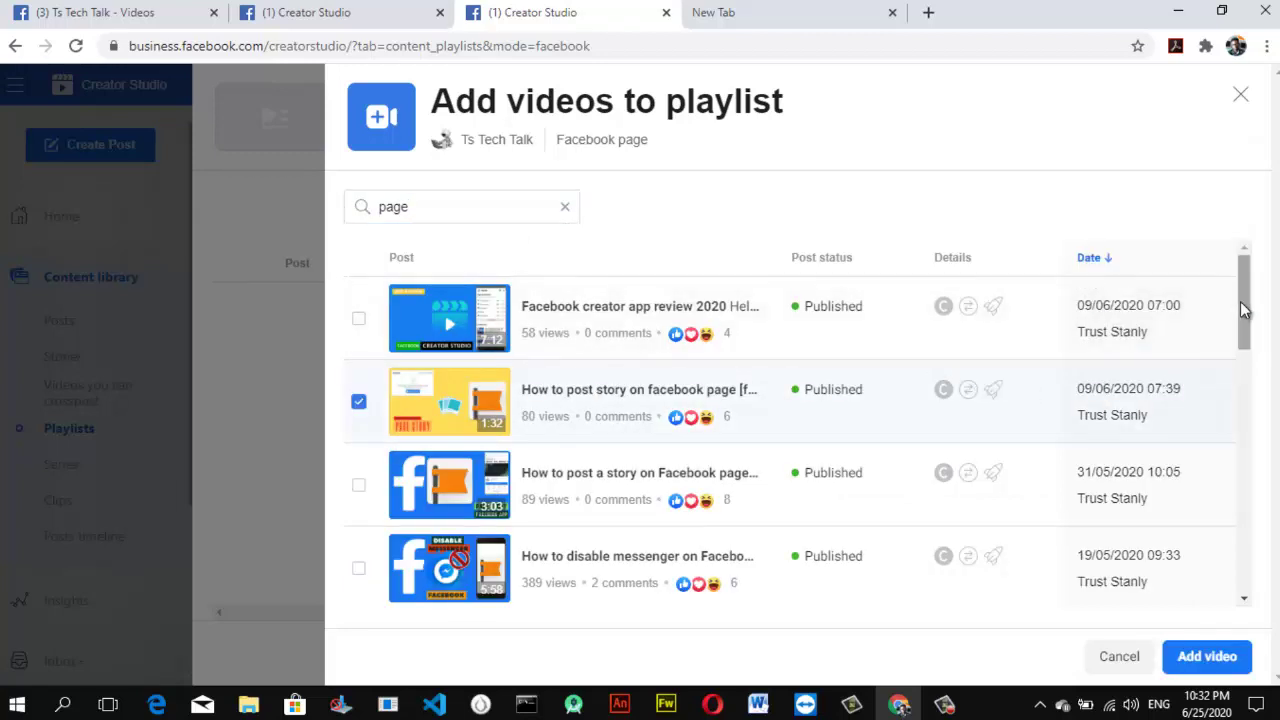
{"action": "left_click_drag", "start_coordinate": [1243, 310], "coordinate": [1243, 345]}
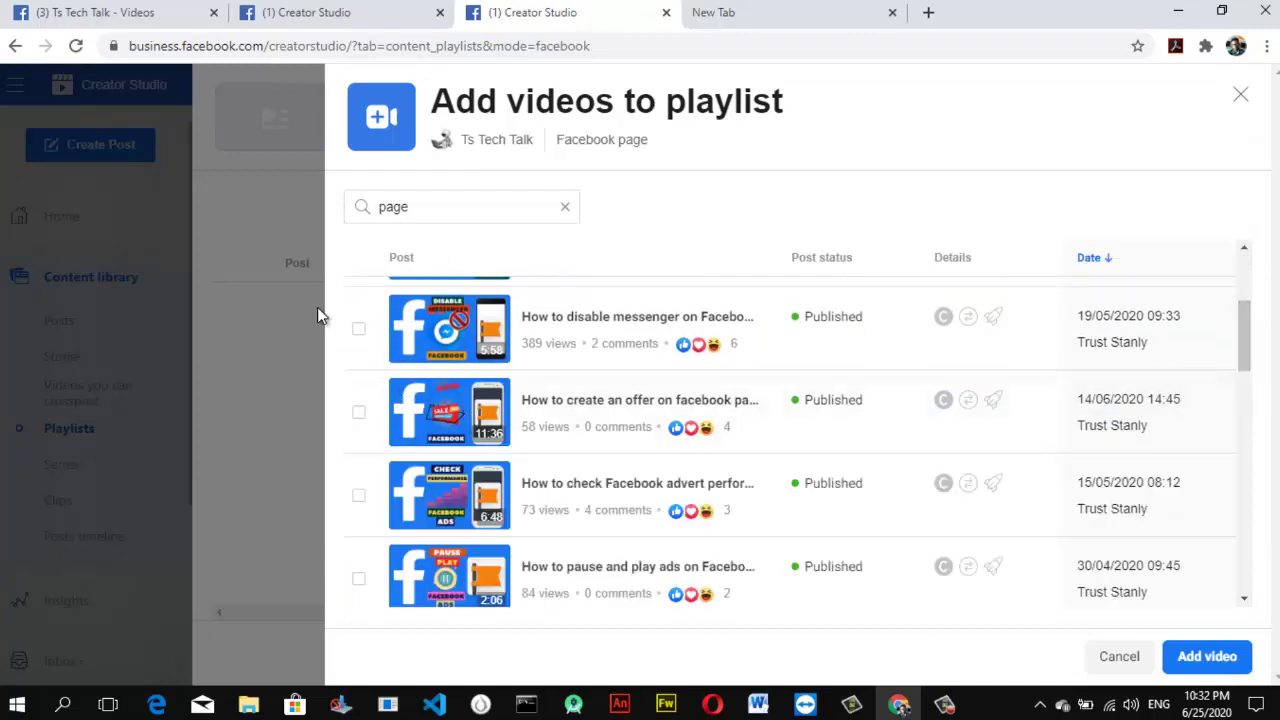
{"action": "left_click", "coordinate": [357, 330]}
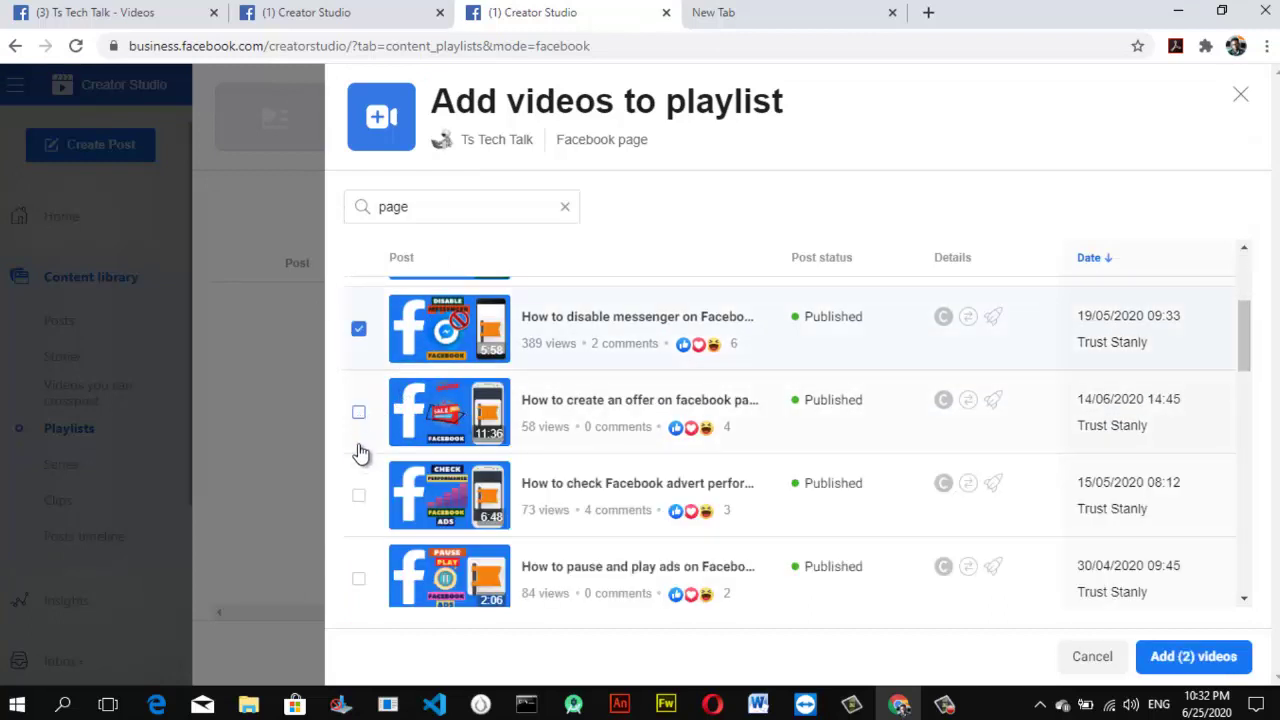
{"action": "left_click", "coordinate": [359, 450]}
{"action": "left_click", "coordinate": [359, 536]}
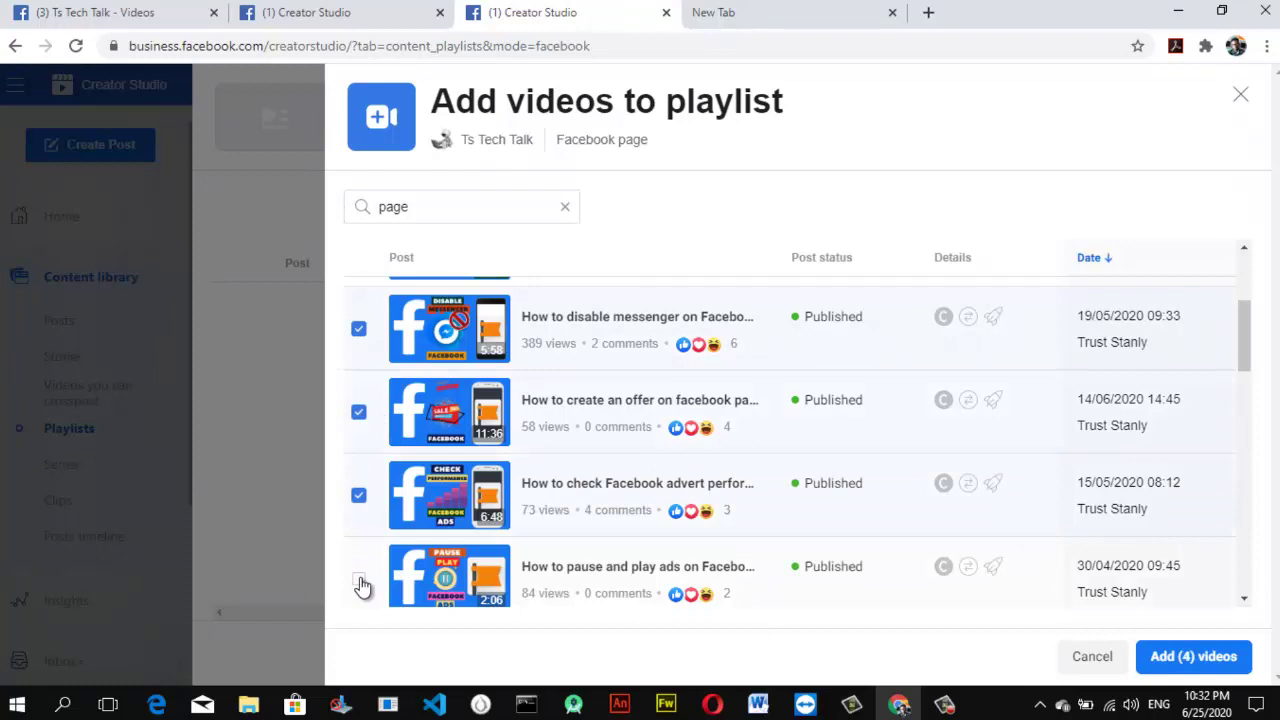
{"action": "left_click", "coordinate": [566, 580]}
- Add the running-advert, free page promotion and auto responder videos to the selection, then put the selected videos in the playlist and publish it
{"action": "left_click_drag", "start_coordinate": [1245, 354], "coordinate": [1243, 435]}
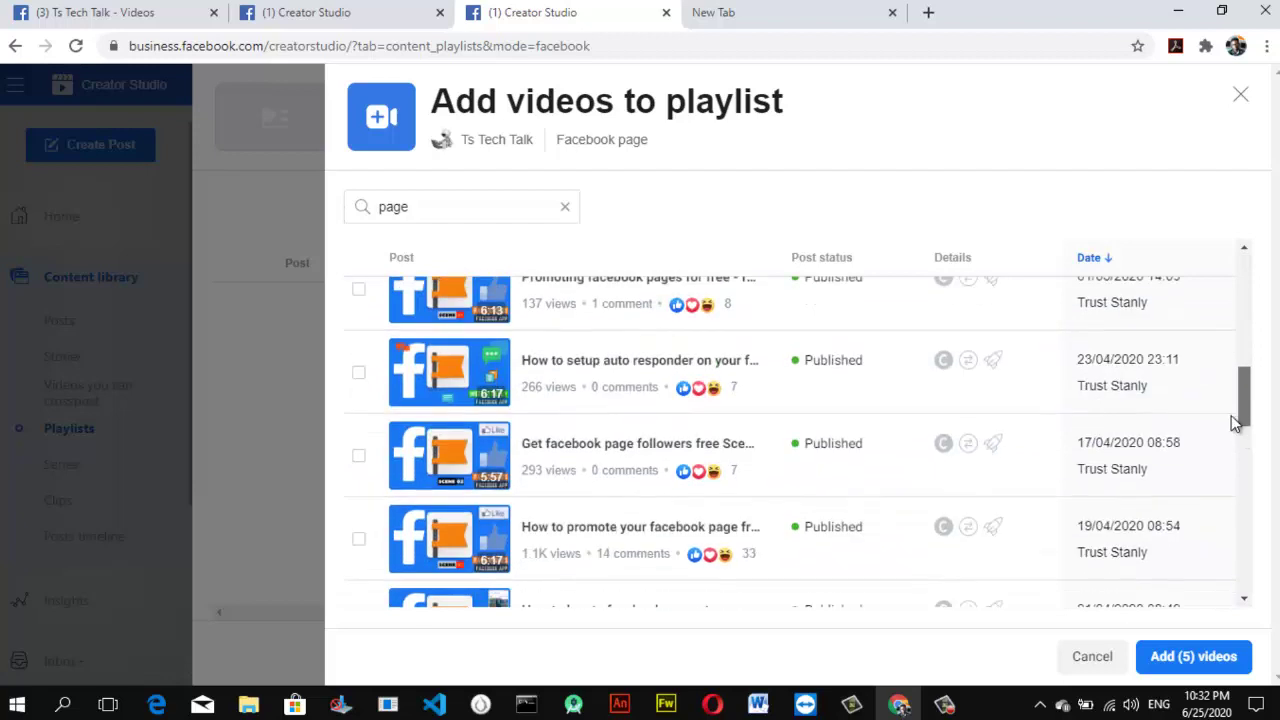
{"action": "scroll", "coordinate": [1236, 424], "scroll_direction": "up", "scroll_amount": 3}
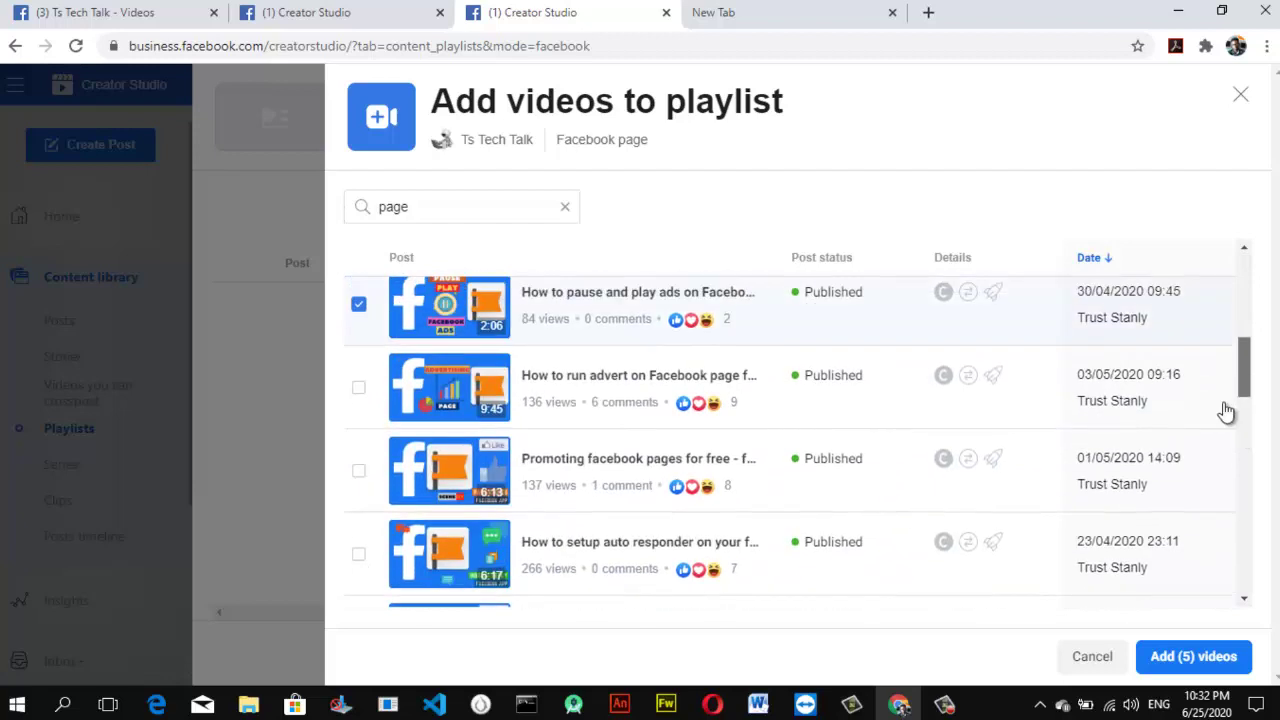
{"action": "left_click", "coordinate": [358, 392]}
{"action": "left_click", "coordinate": [358, 472]}
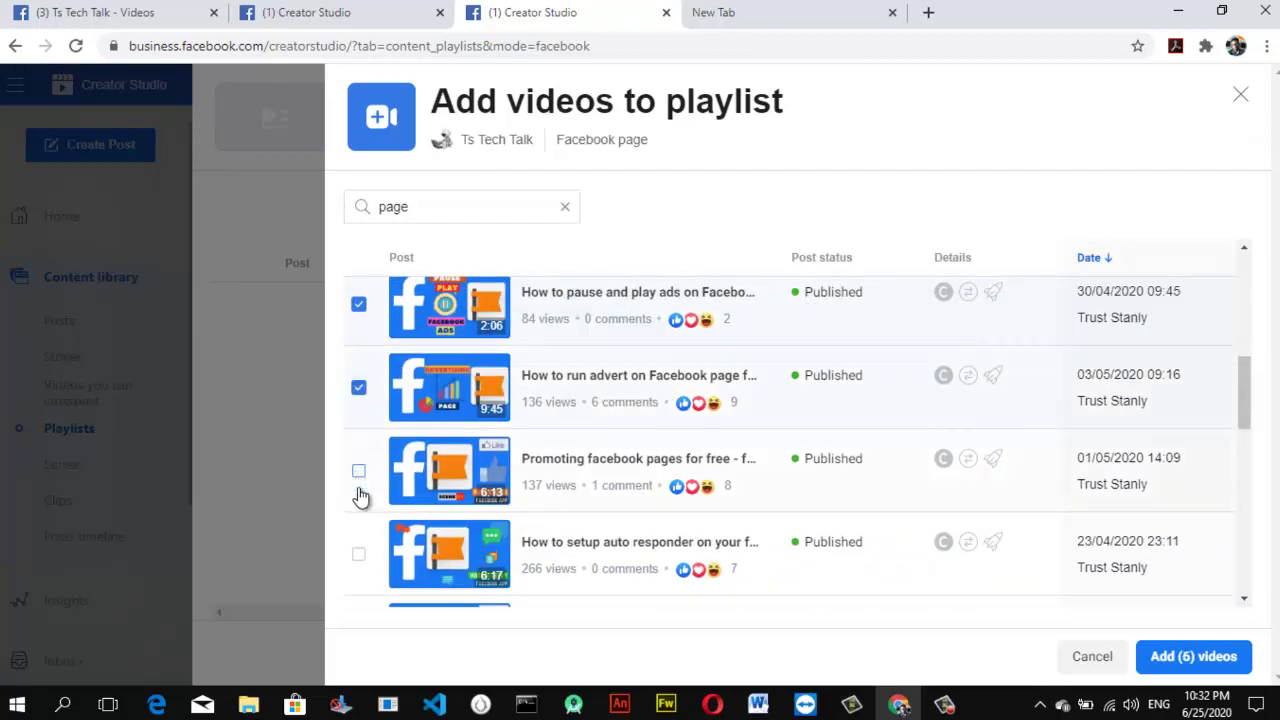
{"action": "left_click", "coordinate": [359, 560]}
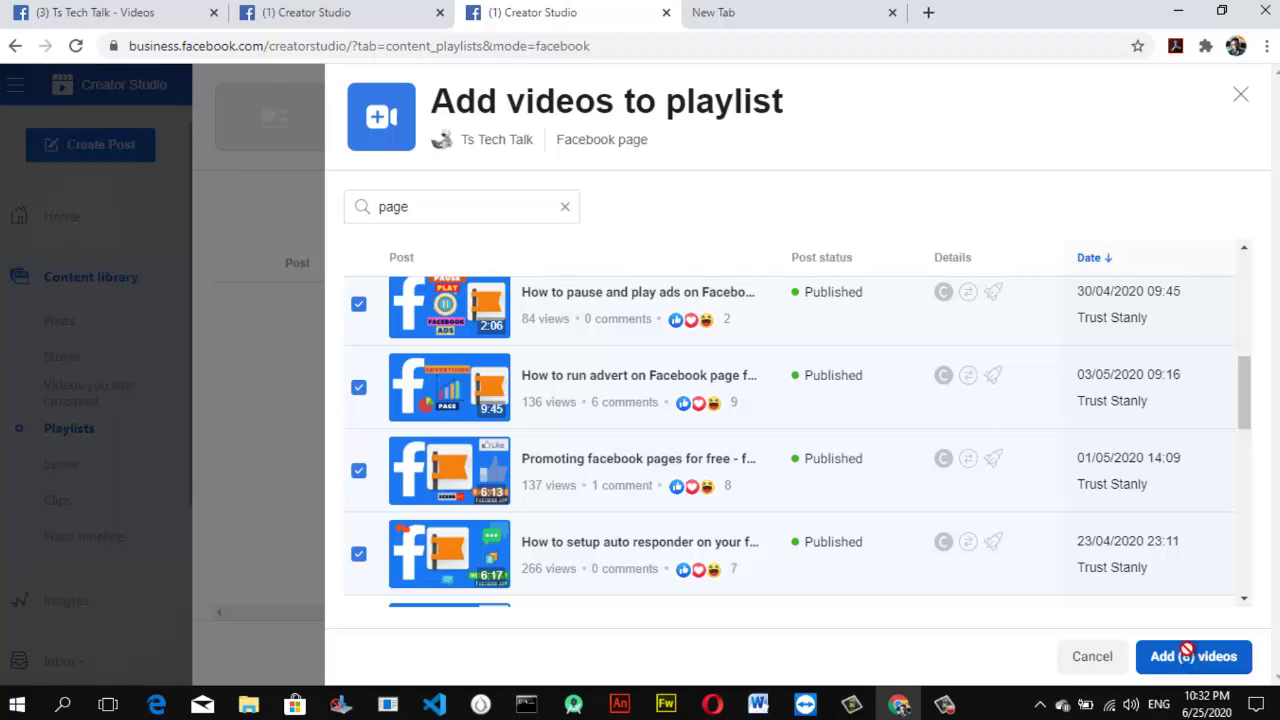
{"action": "left_click", "coordinate": [1190, 656]}
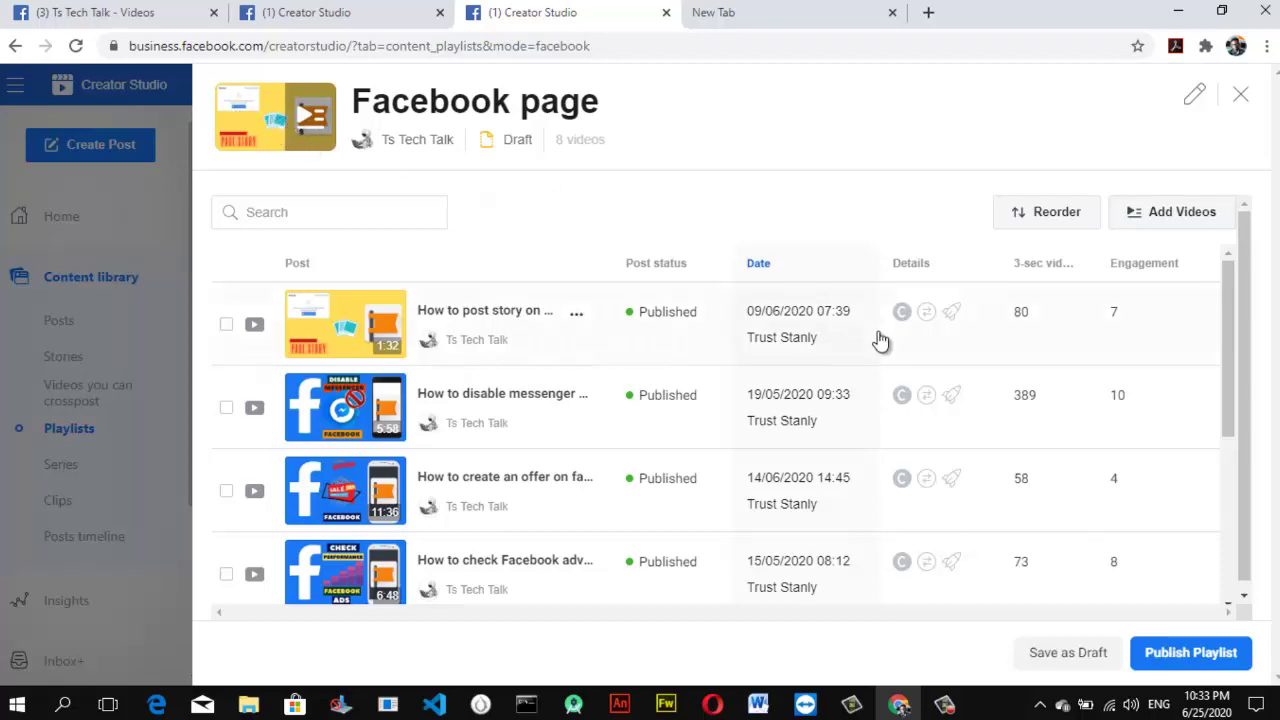
{"action": "left_click", "coordinate": [1201, 660]}
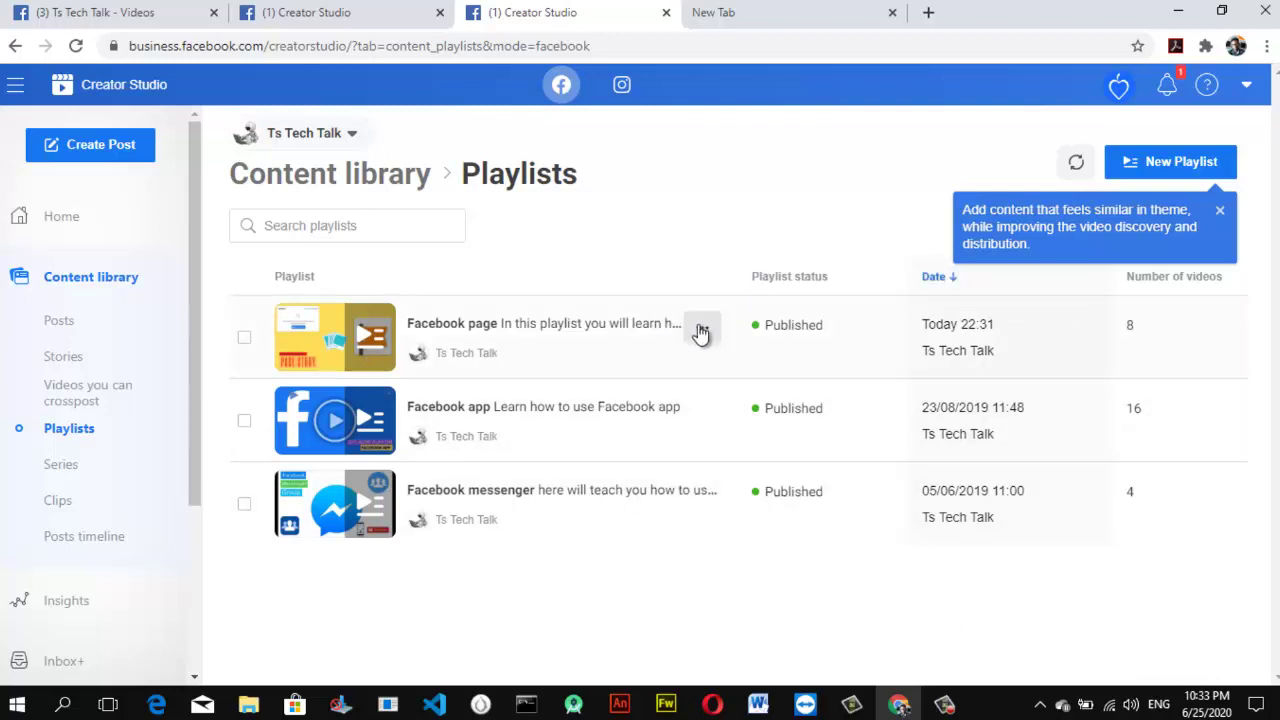
- Edit the published "Facebook page" playlist and select further videos on posting a story, getting free page followers and promoting a page
{"action": "left_click", "coordinate": [702, 330]}
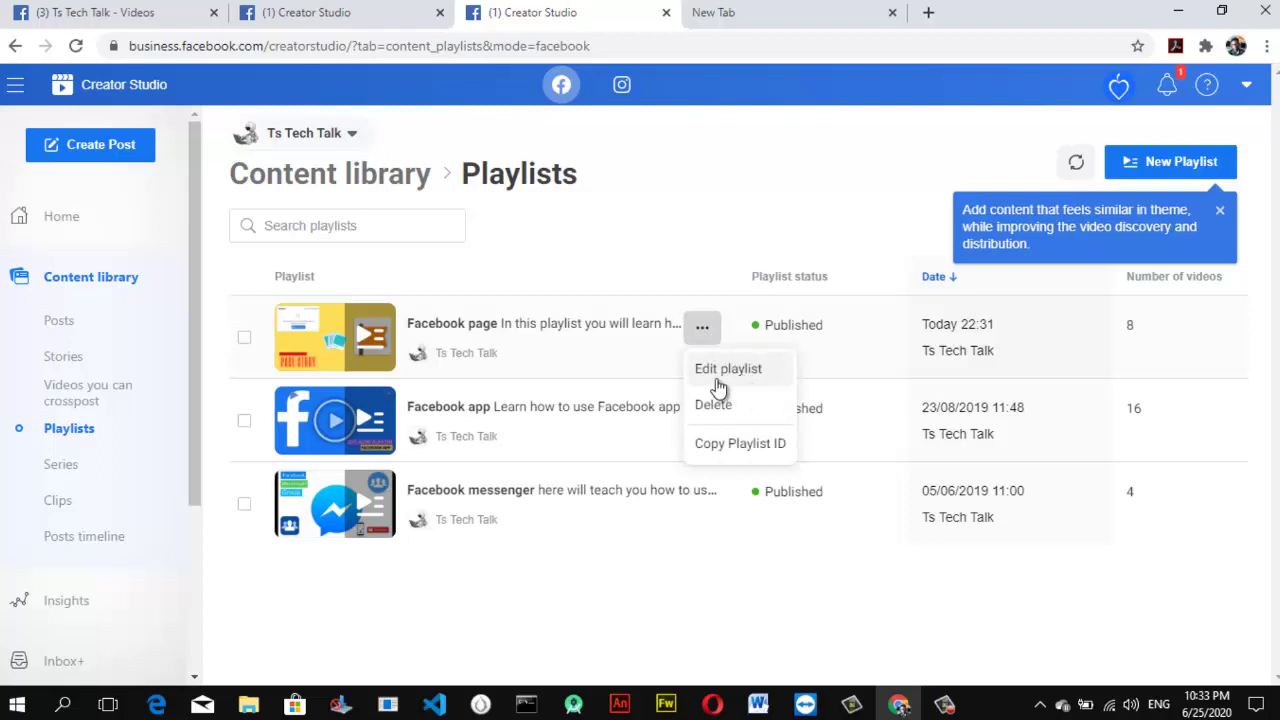
{"action": "left_click", "coordinate": [714, 372]}
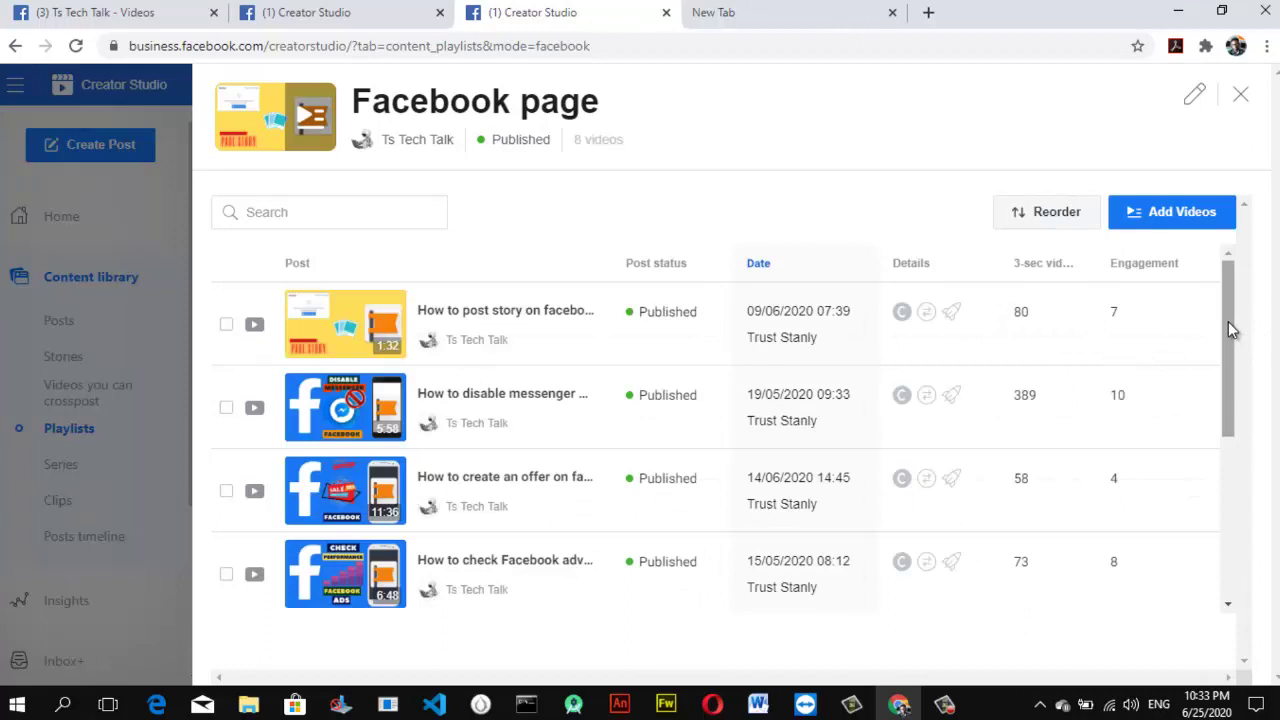
{"action": "left_click", "coordinate": [1180, 215]}
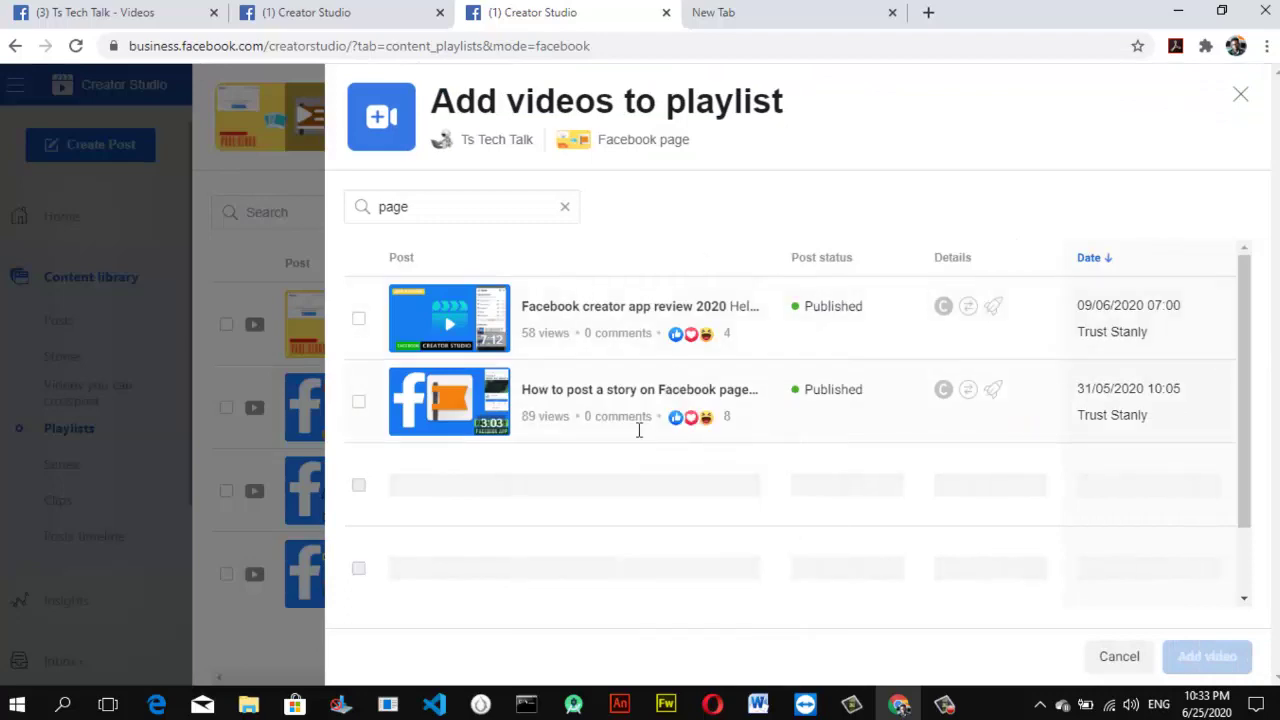
{"action": "left_click", "coordinate": [359, 403]}
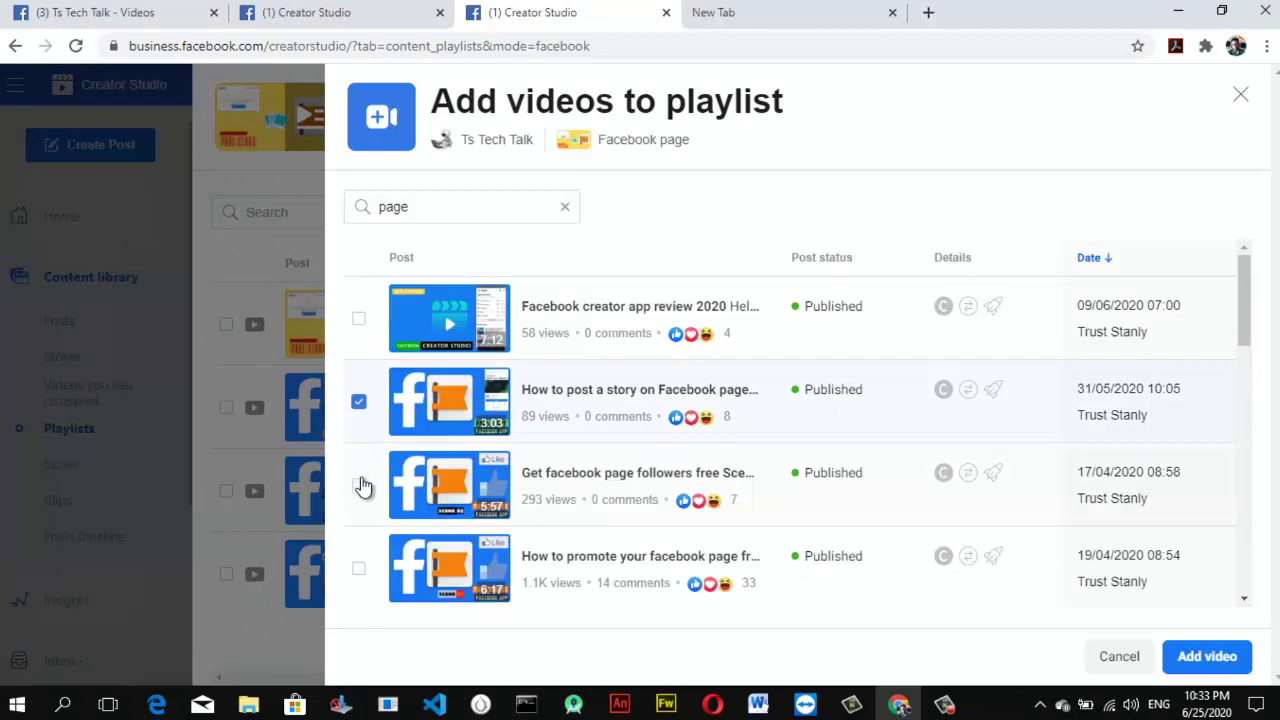
{"action": "left_click", "coordinate": [359, 485]}
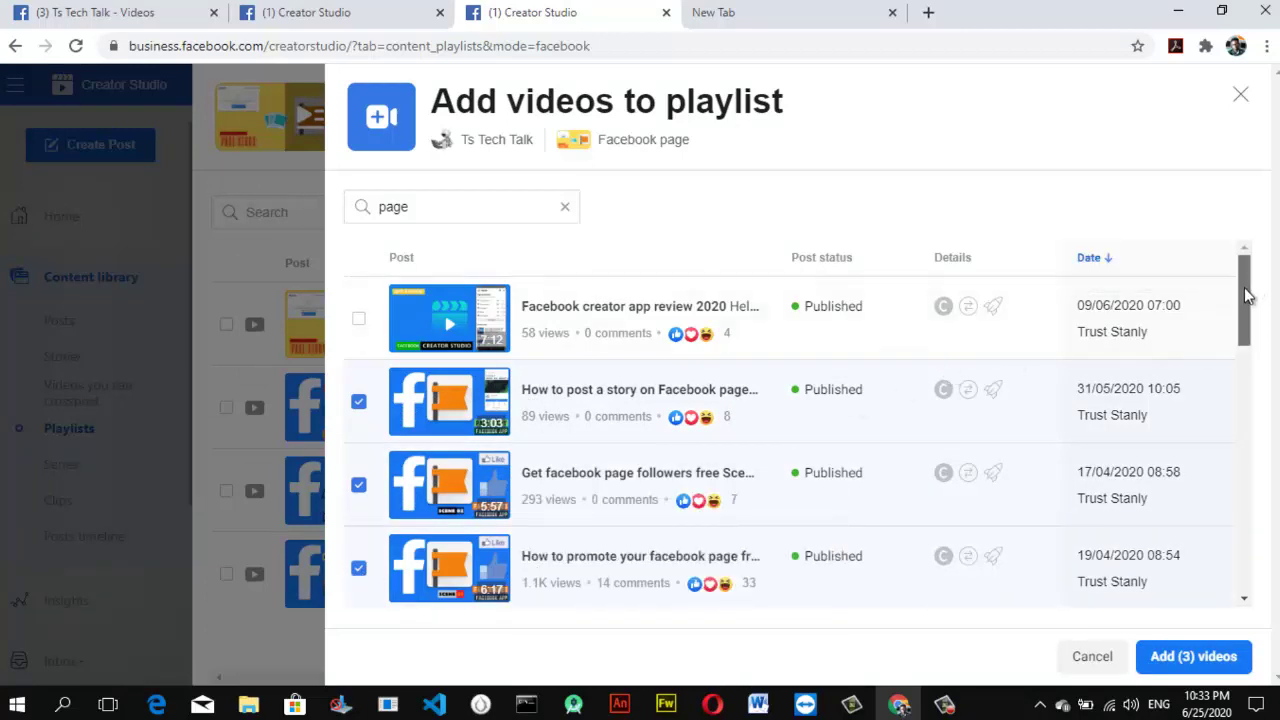
- Select the videos on the story archive, posting stories, following pages, blocking and banning people and filtering spam comments, and add the selection to the playlist
{"action": "scroll", "coordinate": [1245, 320], "scroll_direction": "down", "scroll_amount": 2}
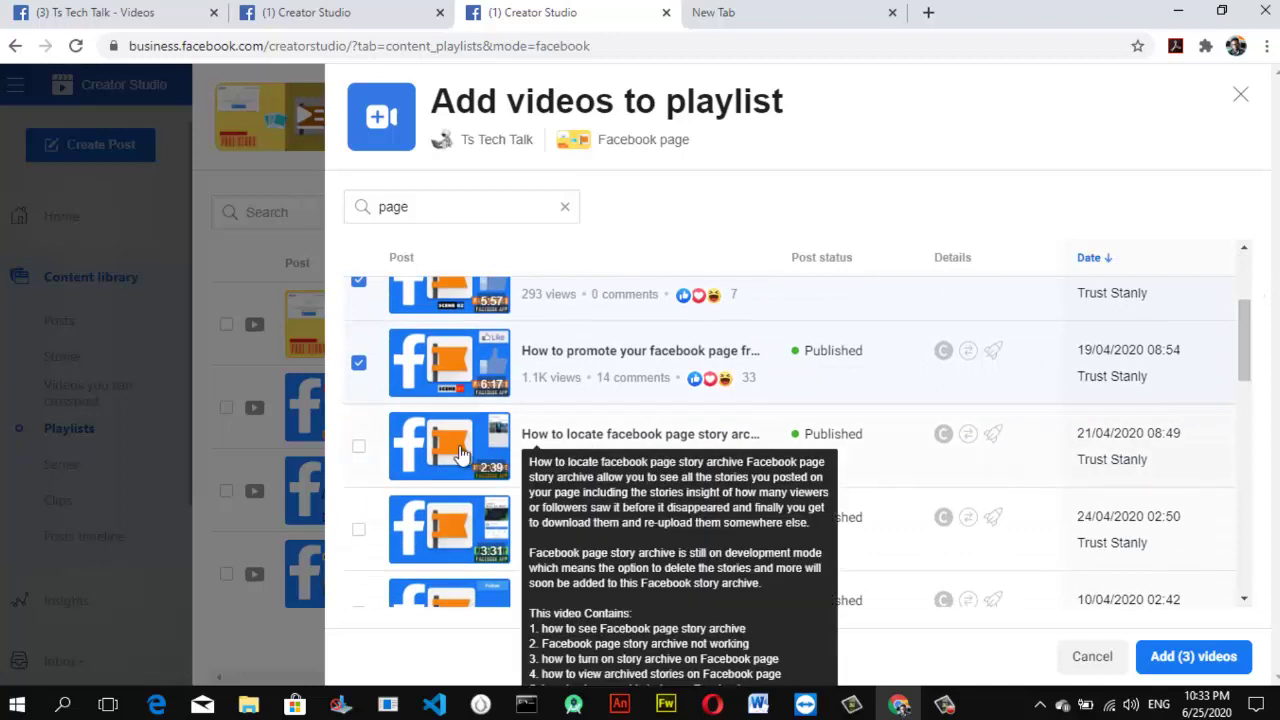
{"action": "left_click", "coordinate": [359, 446]}
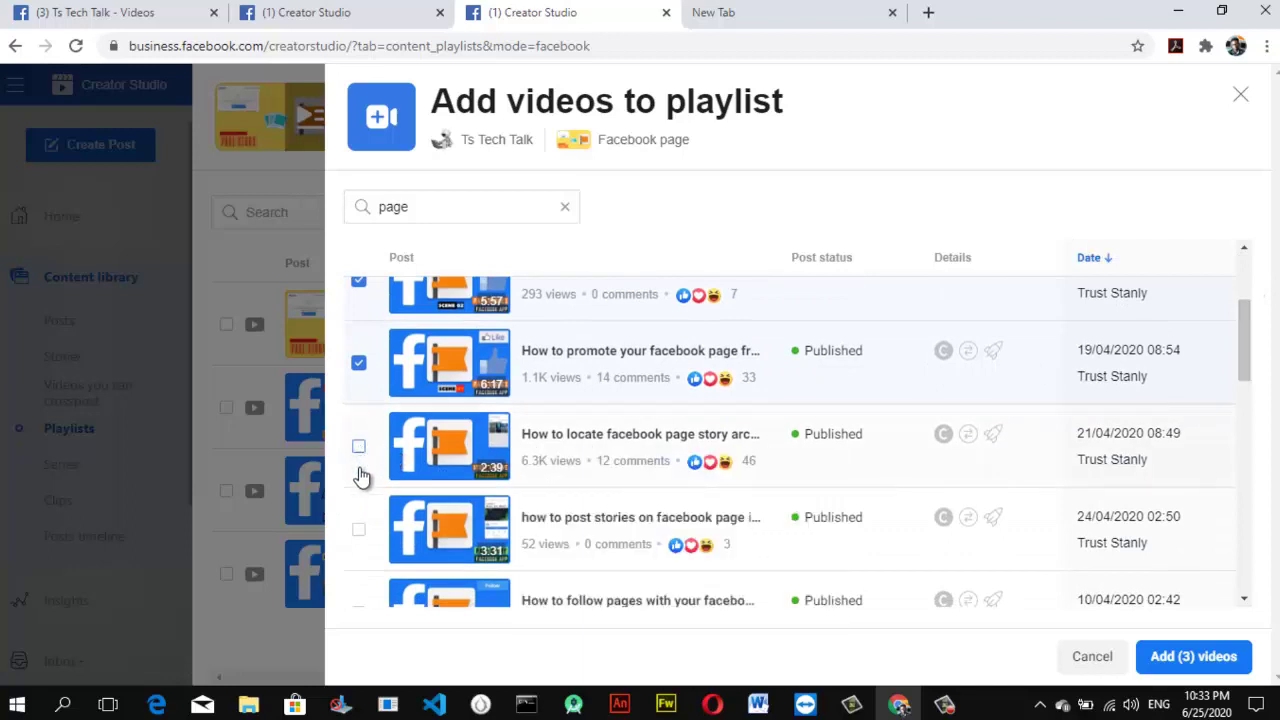
{"action": "left_click", "coordinate": [359, 533]}
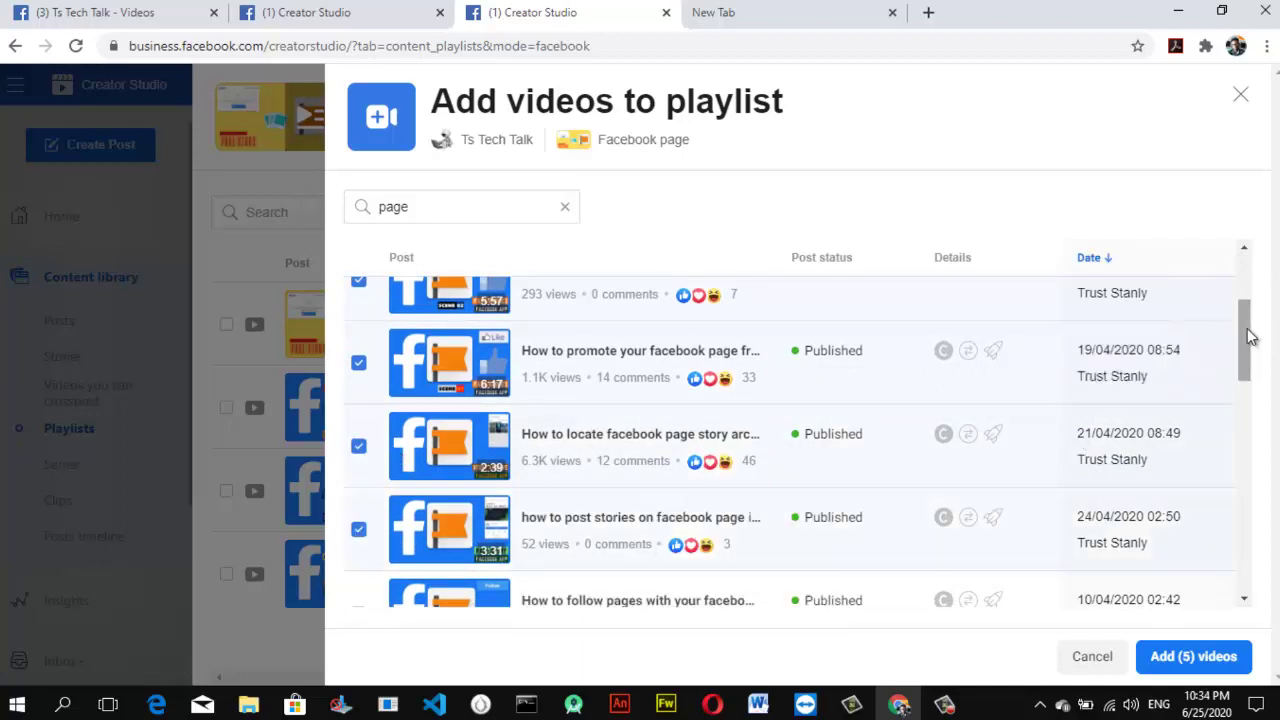
{"action": "left_click_drag", "start_coordinate": [1246, 334], "coordinate": [1240, 376]}
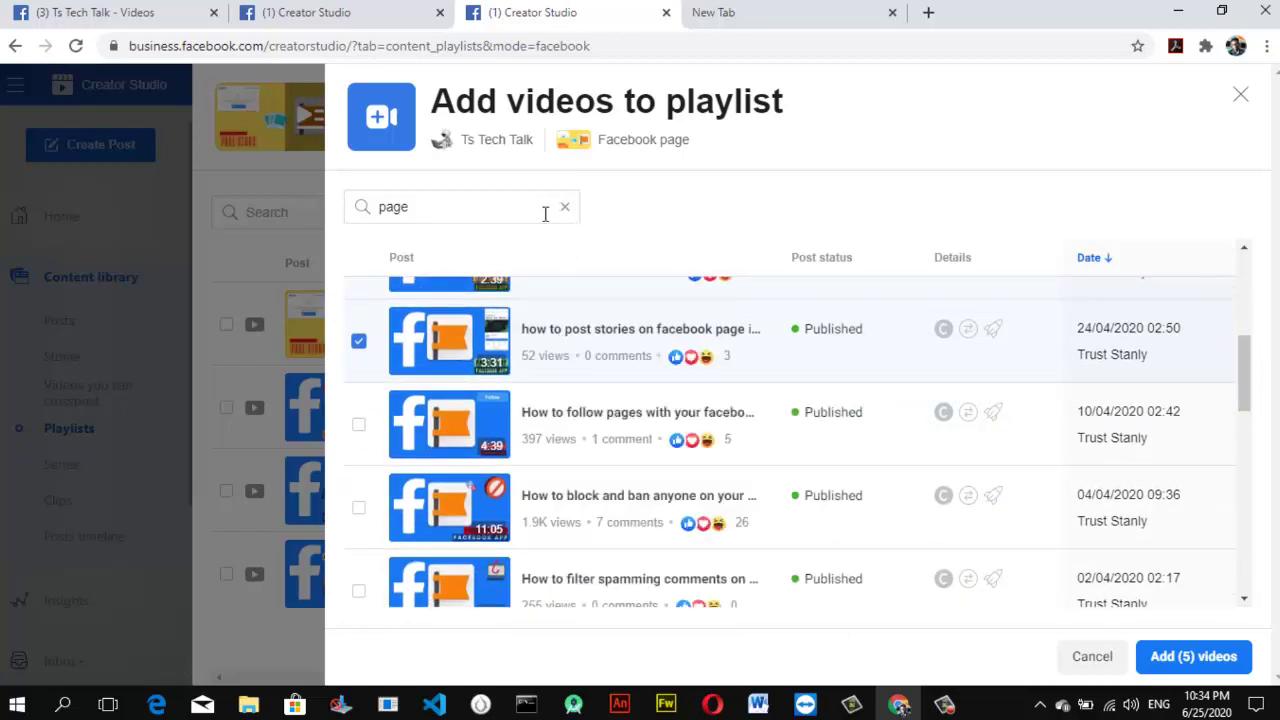
{"action": "left_click", "coordinate": [358, 464]}
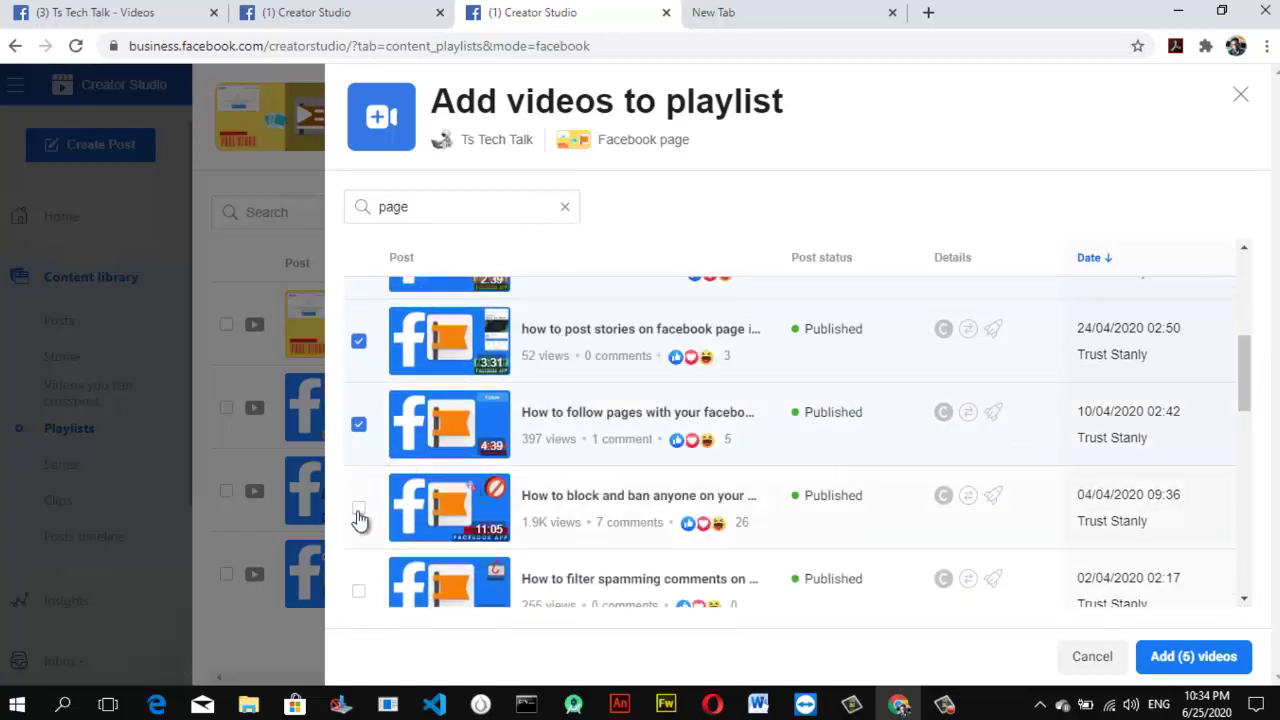
{"action": "left_click", "coordinate": [358, 507]}
{"action": "left_click", "coordinate": [358, 590]}
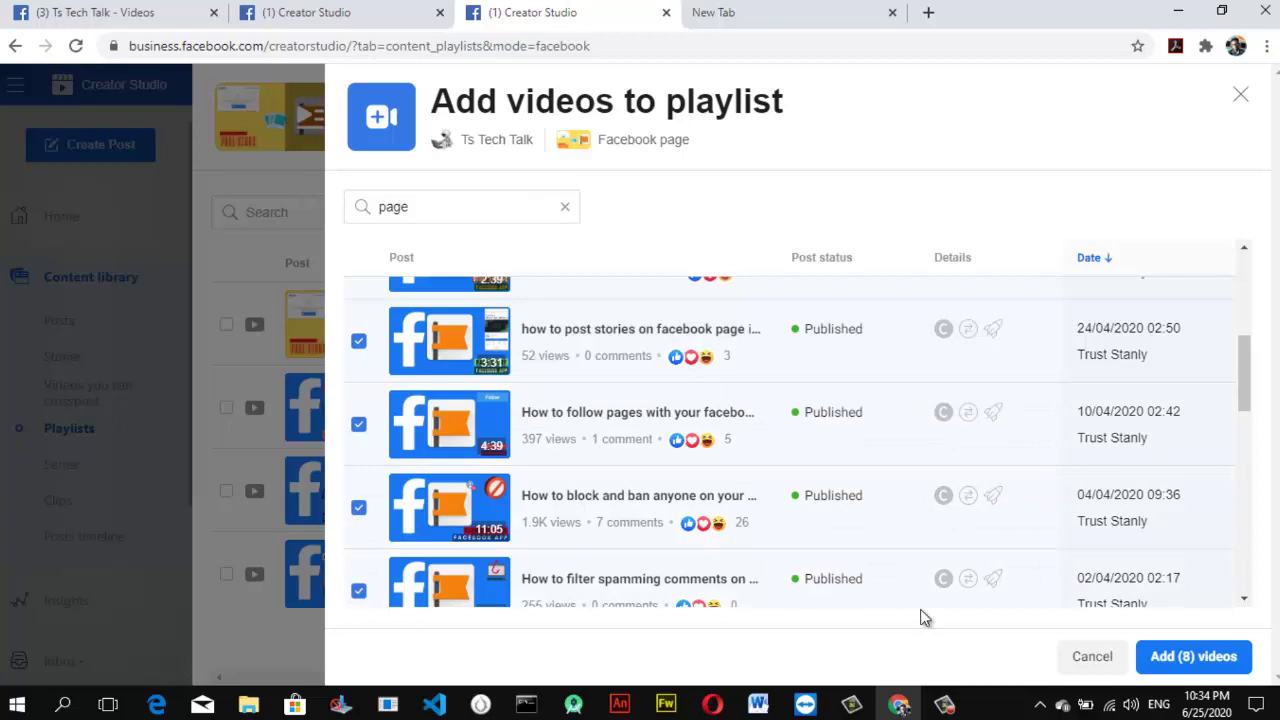
{"action": "left_click", "coordinate": [1165, 660]}
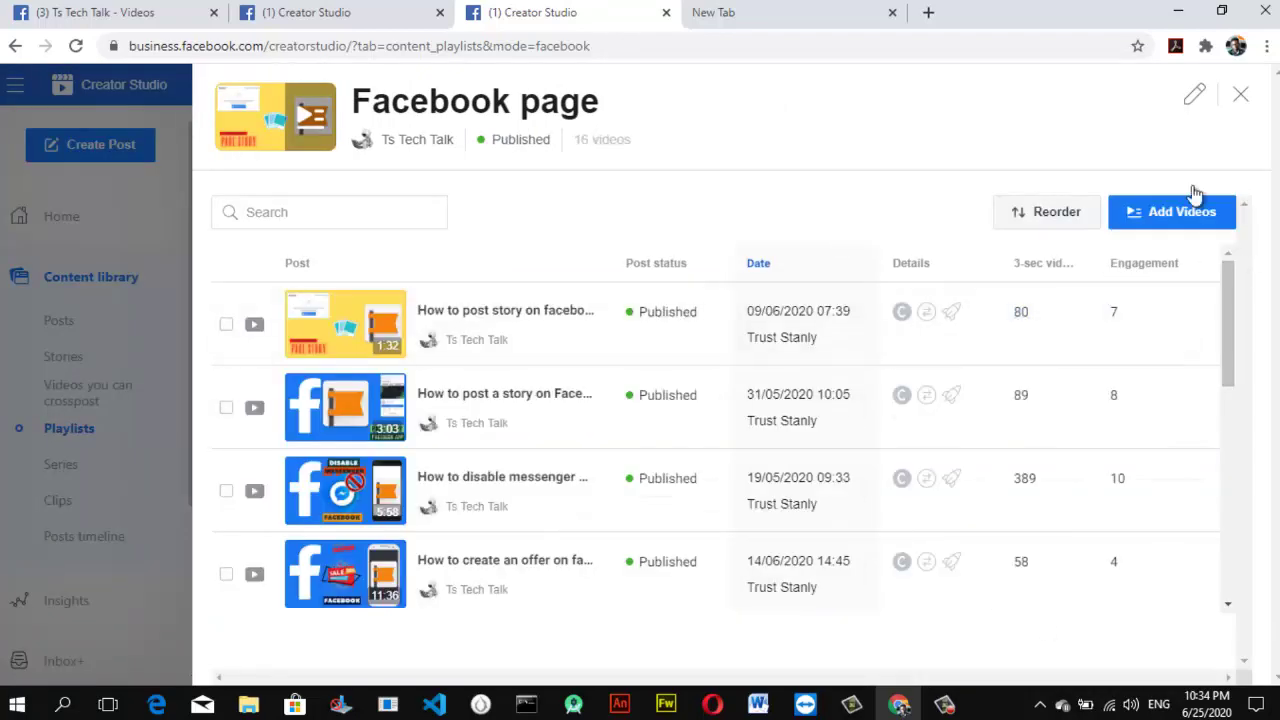
- Look through the videos in the "Facebook page" playlist and return to the playlist overview
{"action": "scroll", "coordinate": [1230, 390], "scroll_direction": "down", "scroll_amount": 1}
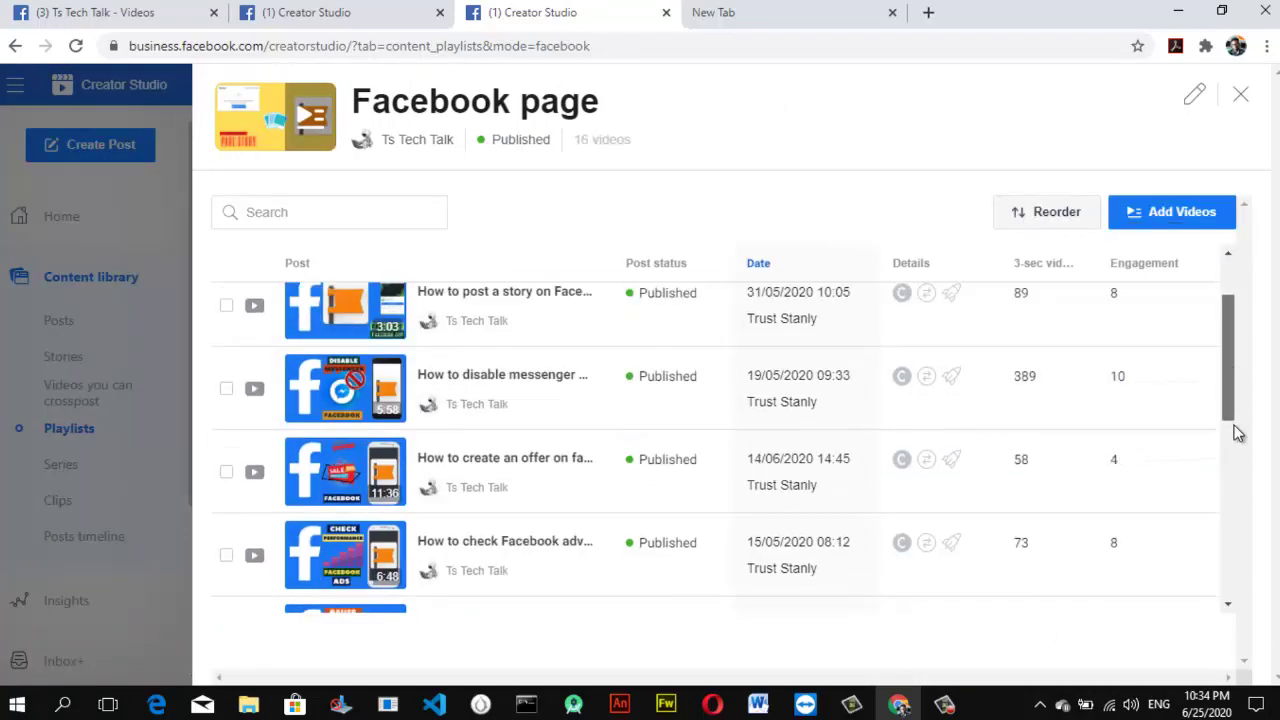
{"action": "left_click_drag", "start_coordinate": [1237, 432], "coordinate": [1226, 285]}
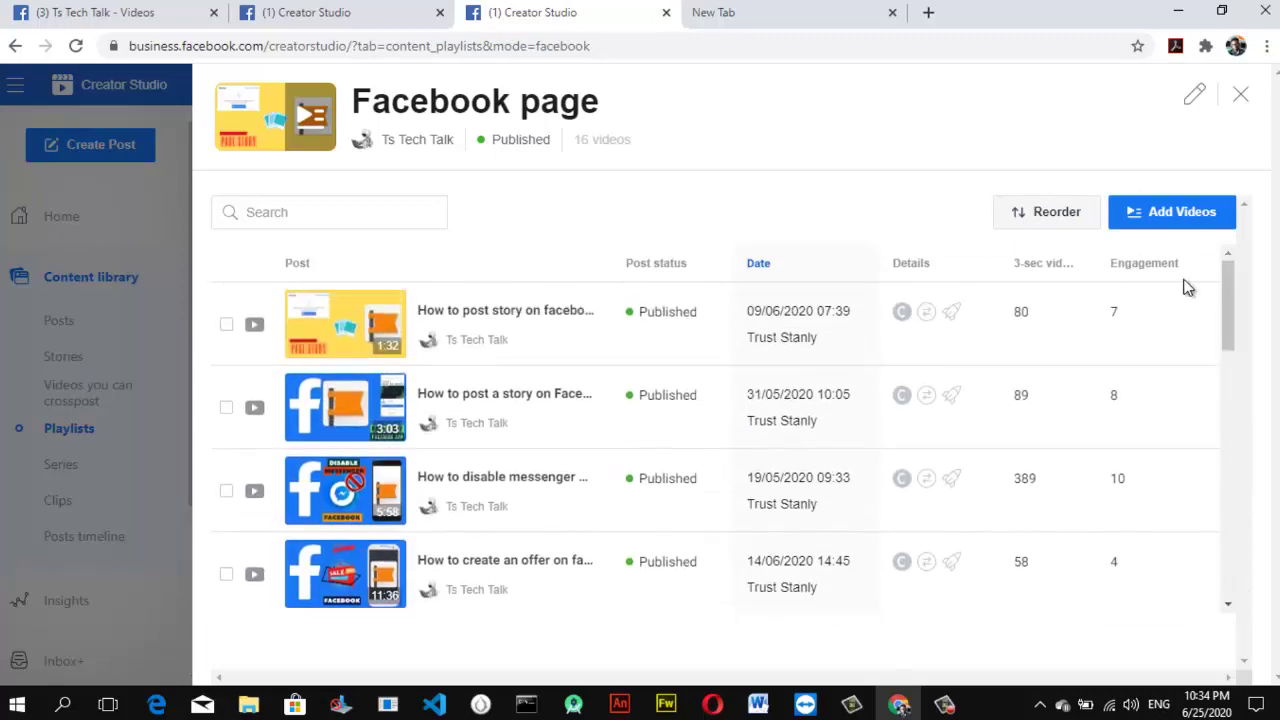
{"action": "left_click", "coordinate": [1240, 96]}
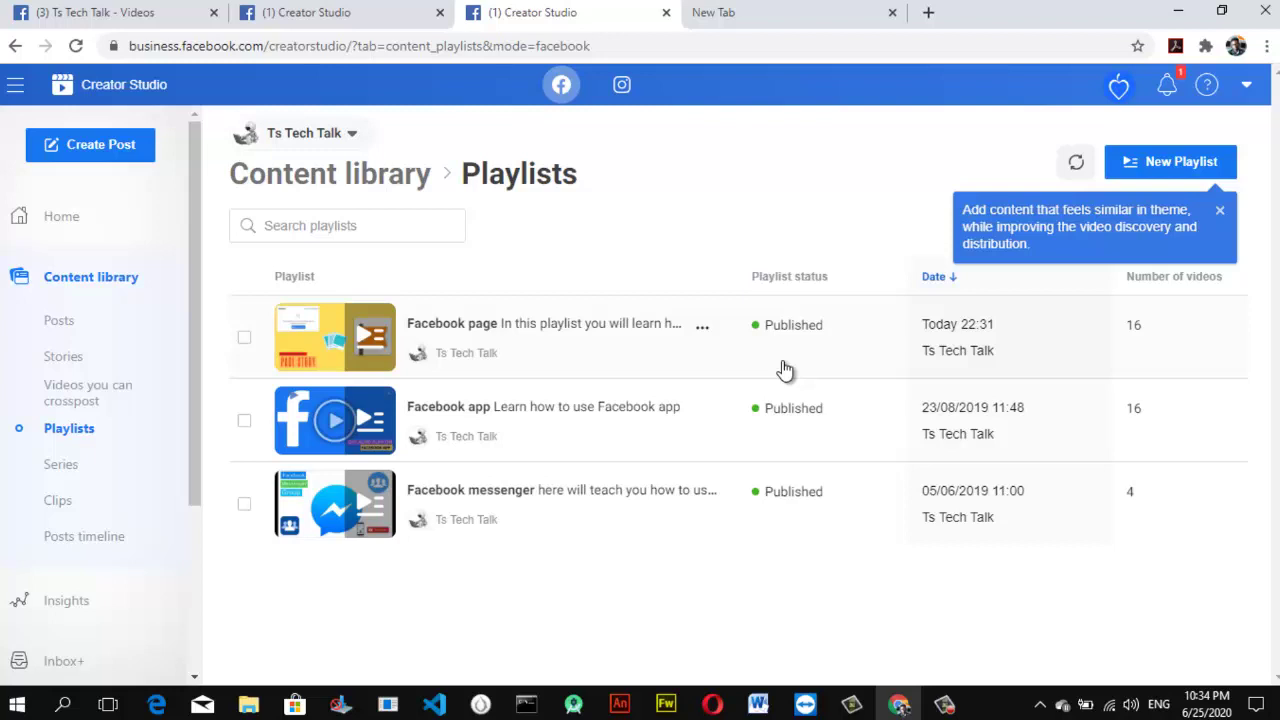
- Refresh the Ts Tech Talk page's videos in the browser and check how the "Facebook page" playlist appears in the Playlists section
{"action": "left_click", "coordinate": [113, 13]}
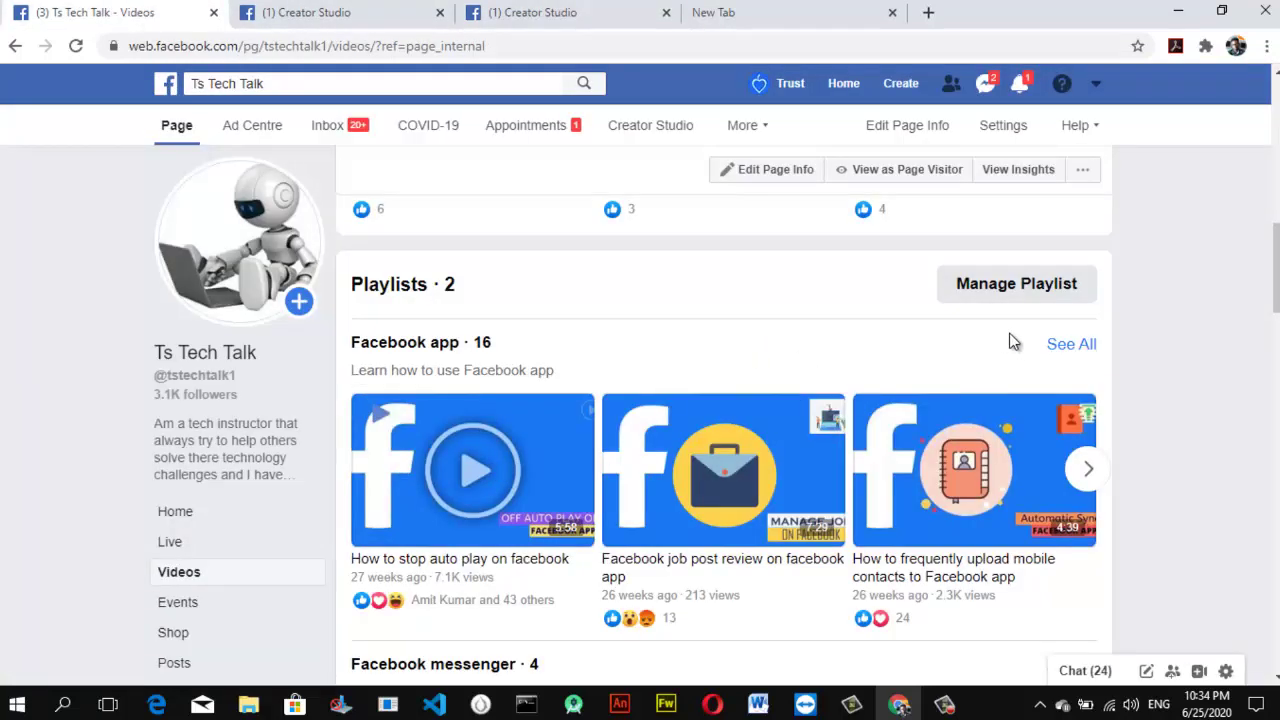
{"action": "left_click", "coordinate": [683, 343]}
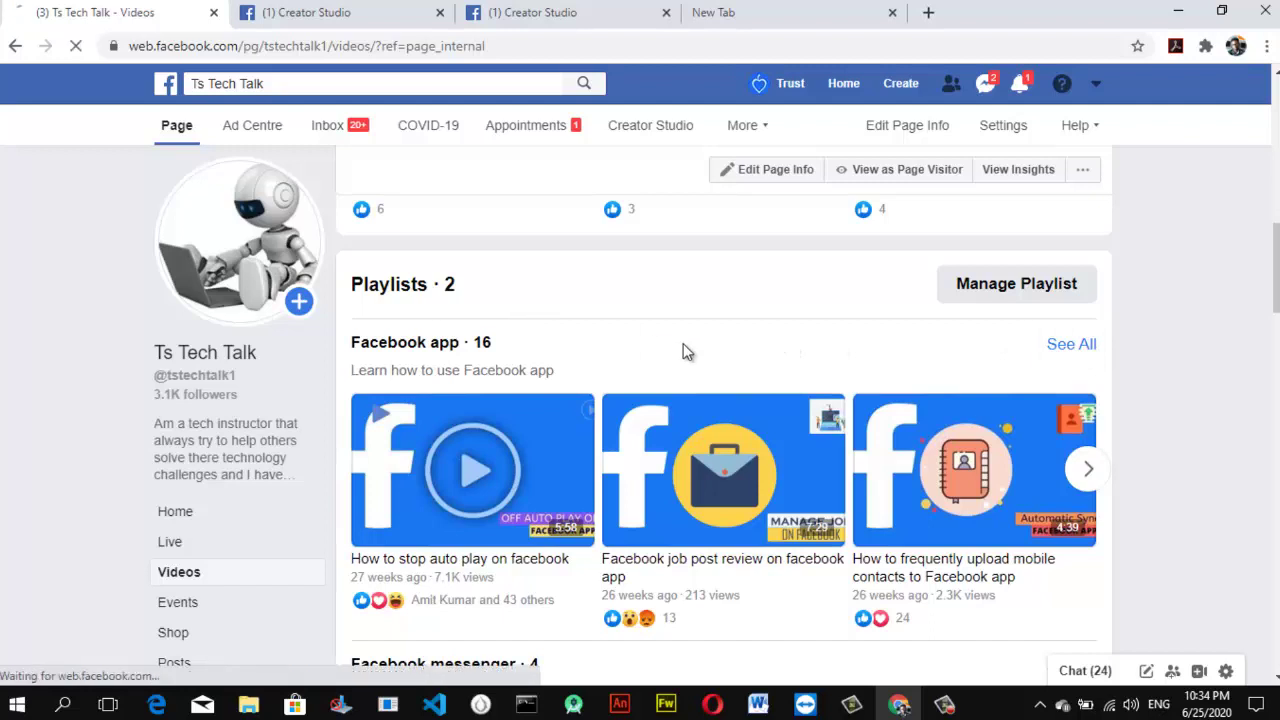
{"action": "key", "text": "Tab"}
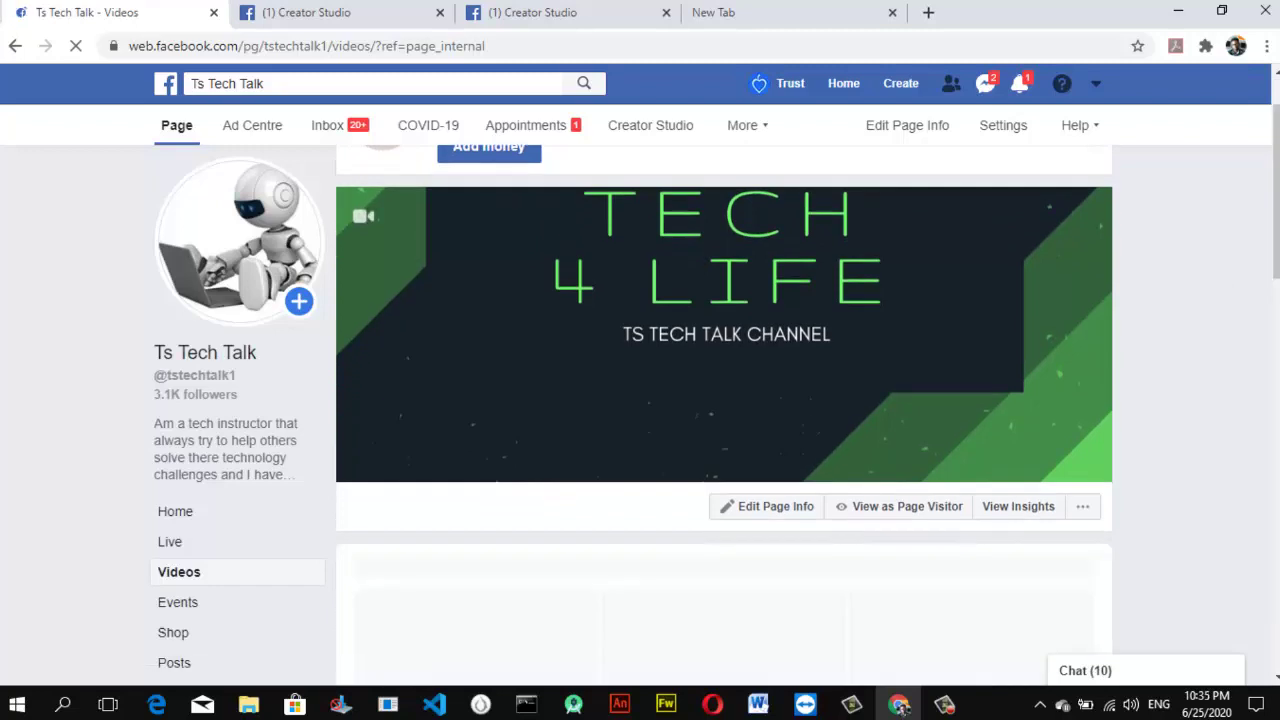
{"action": "scroll", "coordinate": [724, 400], "scroll_direction": "down", "scroll_amount": 3}
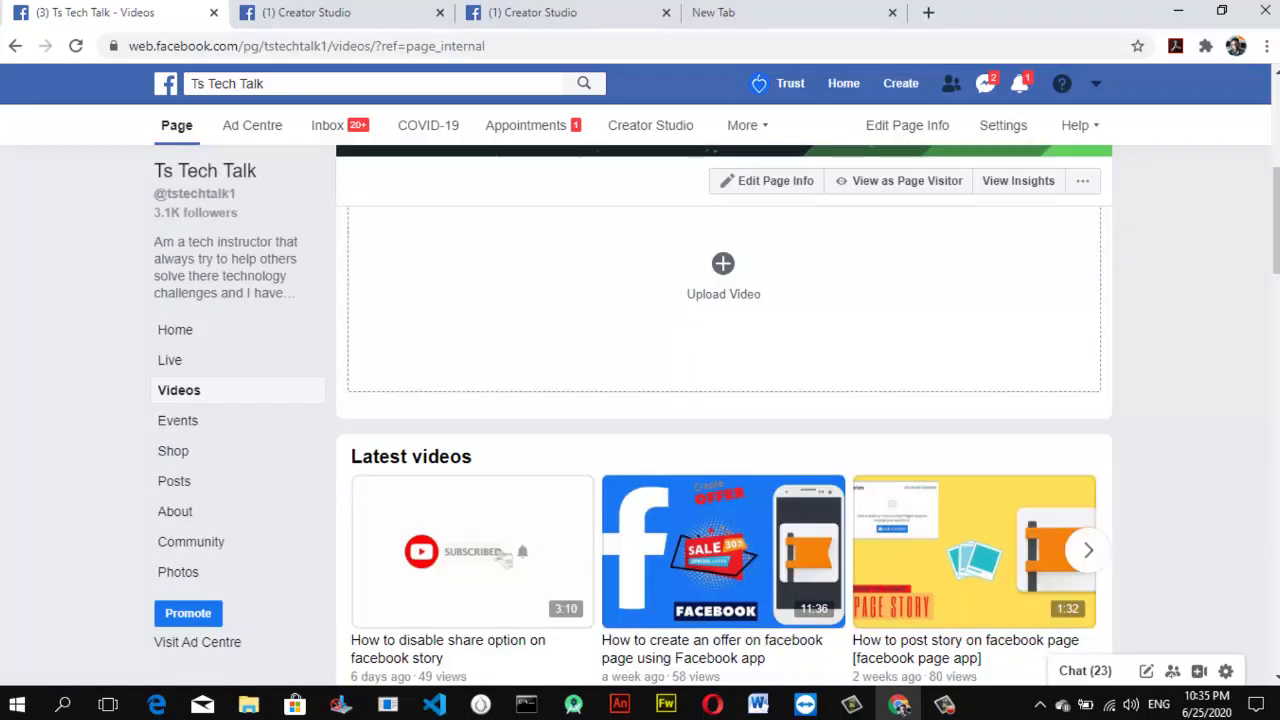
{"action": "scroll", "coordinate": [1276, 286], "scroll_direction": "down", "scroll_amount": 5}
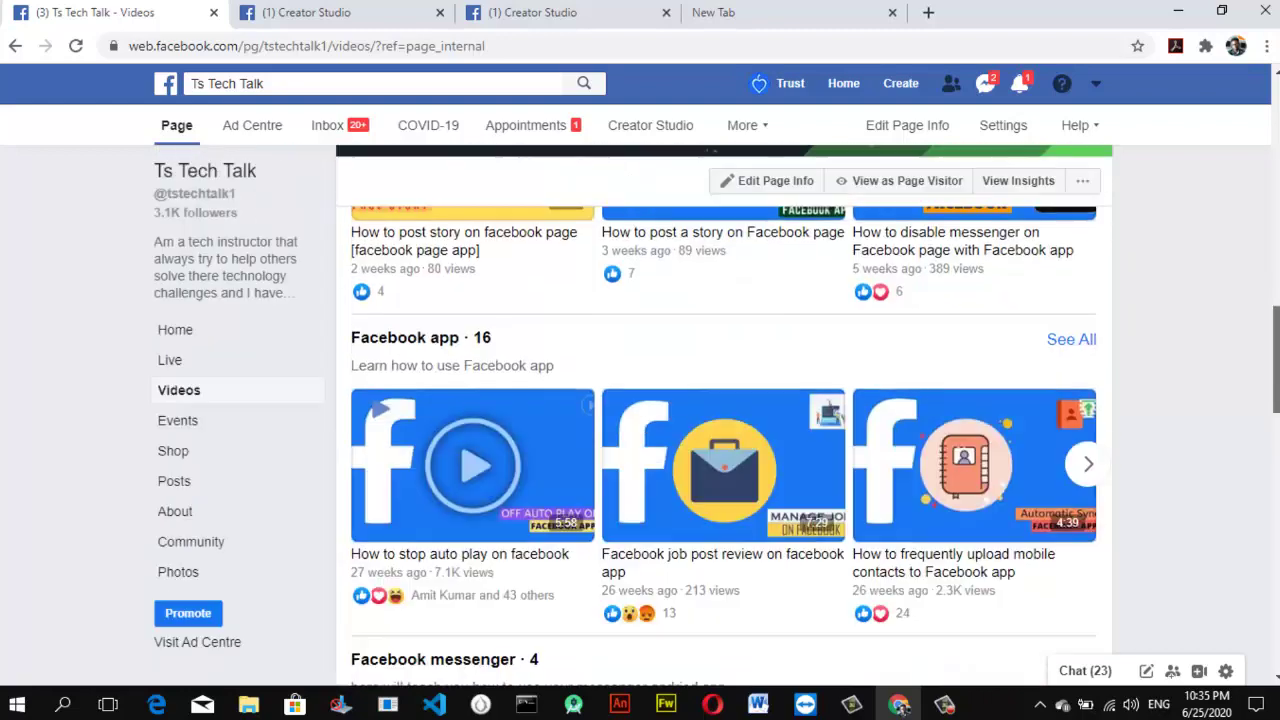
{"action": "scroll", "coordinate": [1273, 355], "scroll_direction": "down", "scroll_amount": 2}
{"action": "scroll", "coordinate": [1273, 355], "scroll_direction": "up", "scroll_amount": 4}
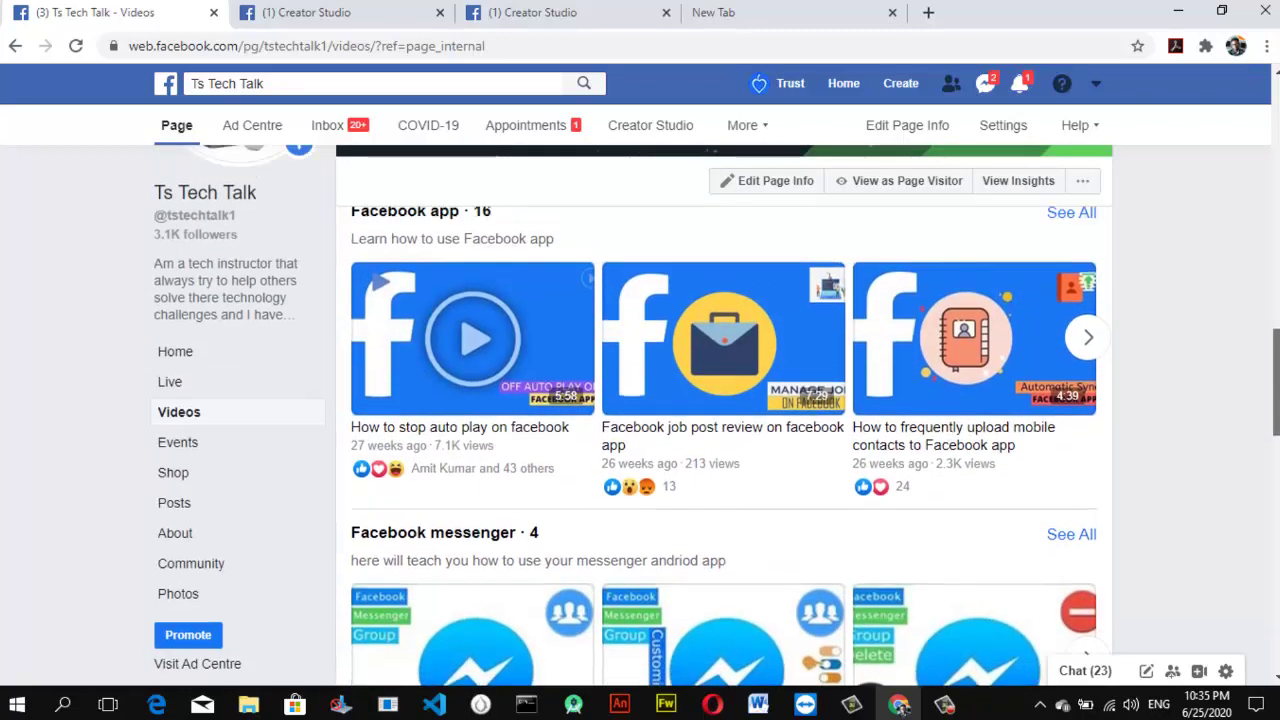
{"action": "scroll", "coordinate": [1273, 355], "scroll_direction": "up", "scroll_amount": 1}
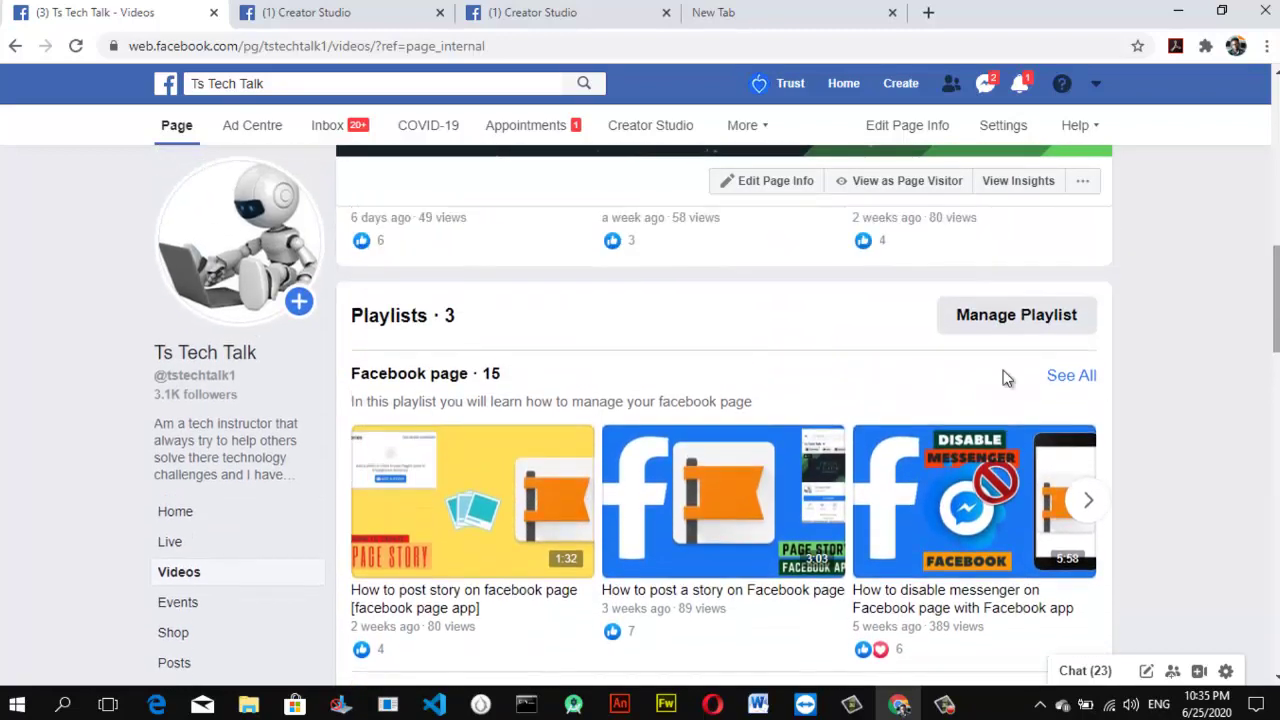